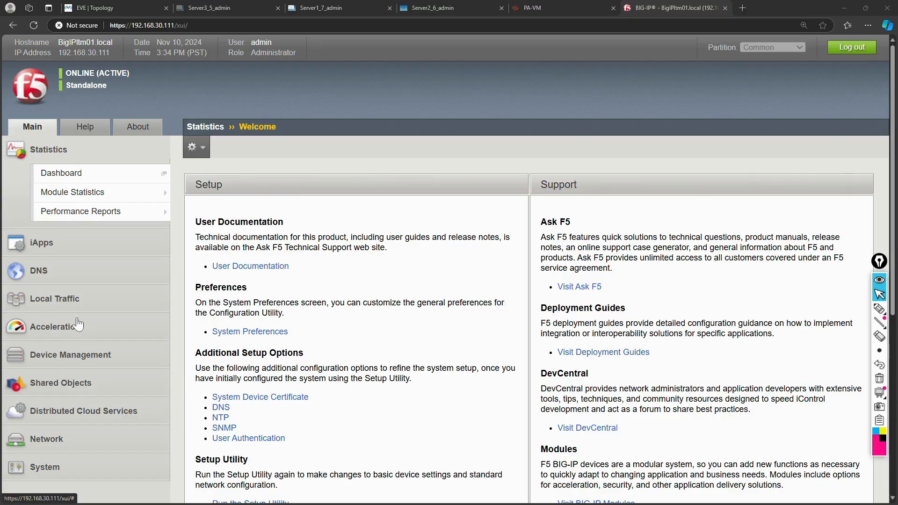
Open the members page of the Sapium_http_pool pool under Local Traffic to check its member's status
{"action": "left_click", "coordinate": [70, 300]}
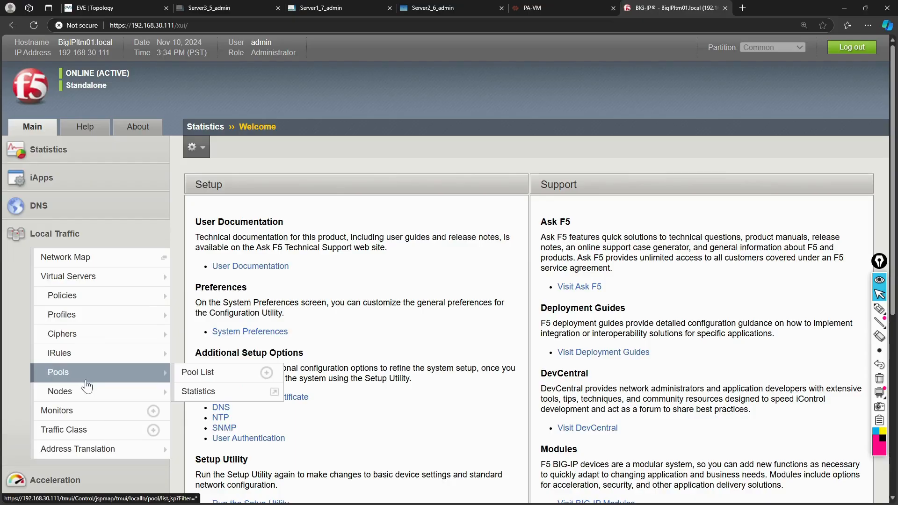
{"action": "mouse_move", "coordinate": [86, 384]}
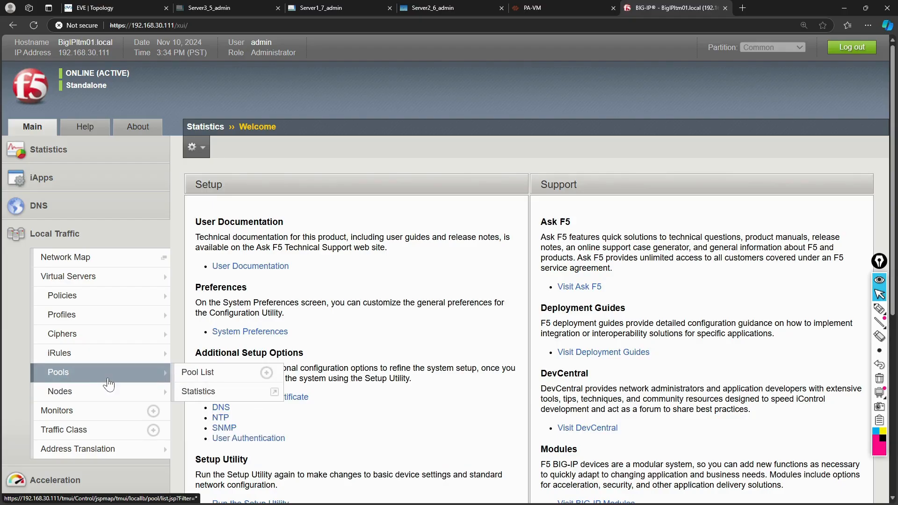
{"action": "left_click", "coordinate": [198, 373]}
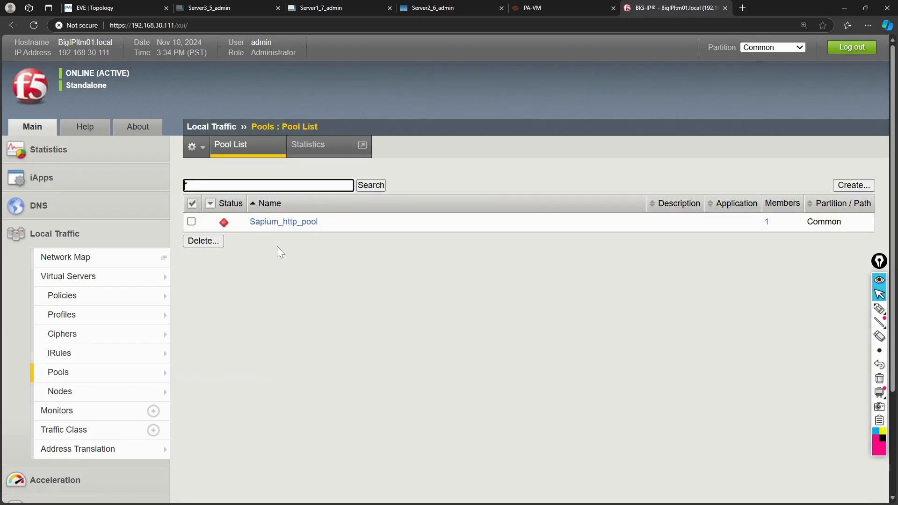
{"action": "left_click", "coordinate": [280, 222]}
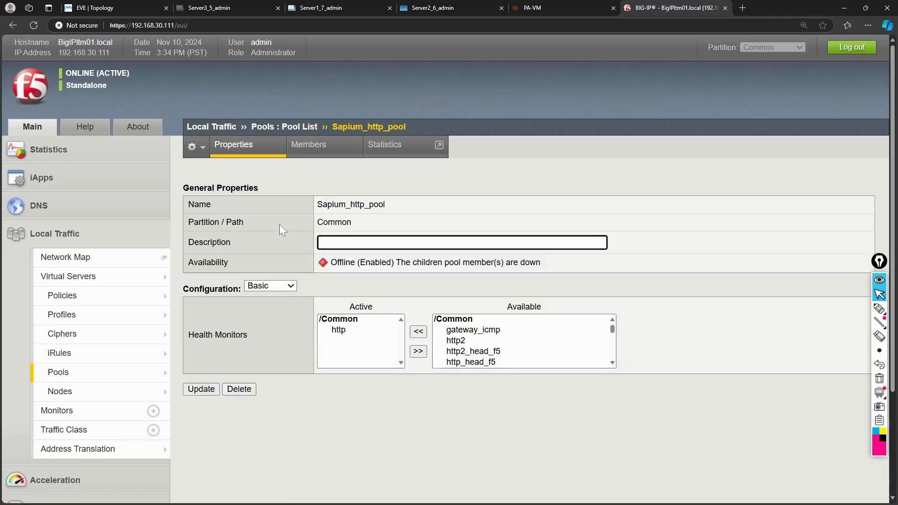
{"action": "left_click", "coordinate": [307, 150]}
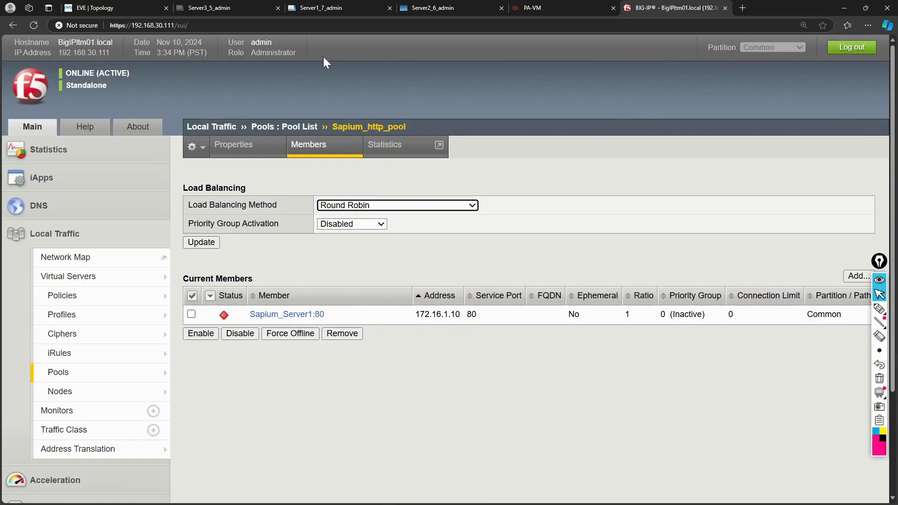
Switch to the Server1 desktop, open its network configuration and set the eth0 IP address to 172.16.1.10
{"action": "left_click", "coordinate": [332, 13]}
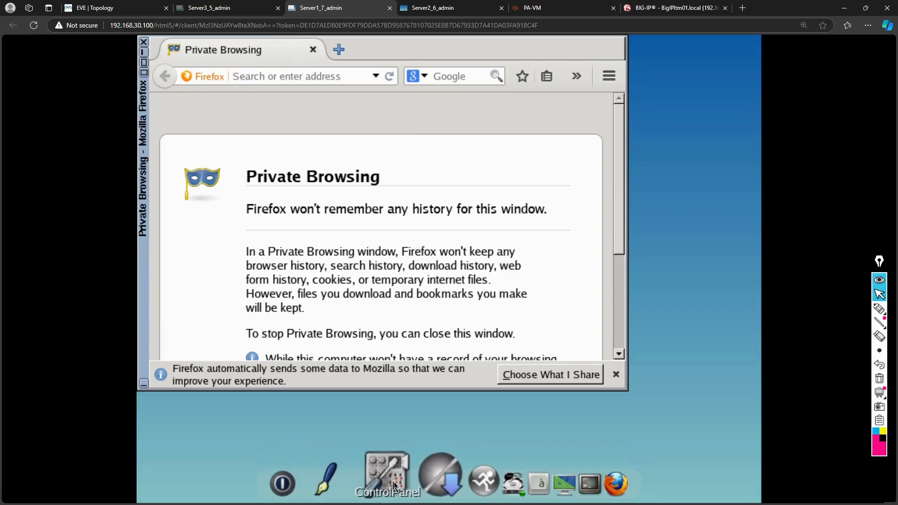
{"action": "left_click", "coordinate": [409, 484]}
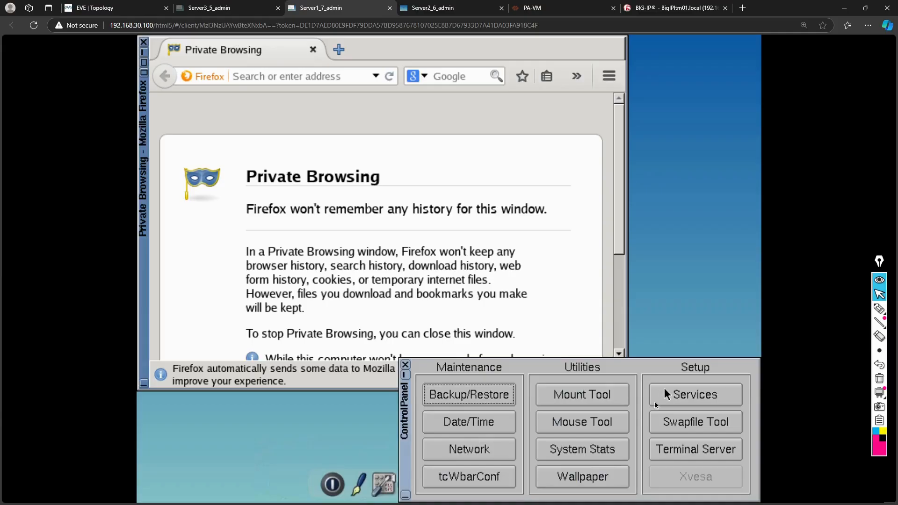
{"action": "left_click", "coordinate": [491, 454]}
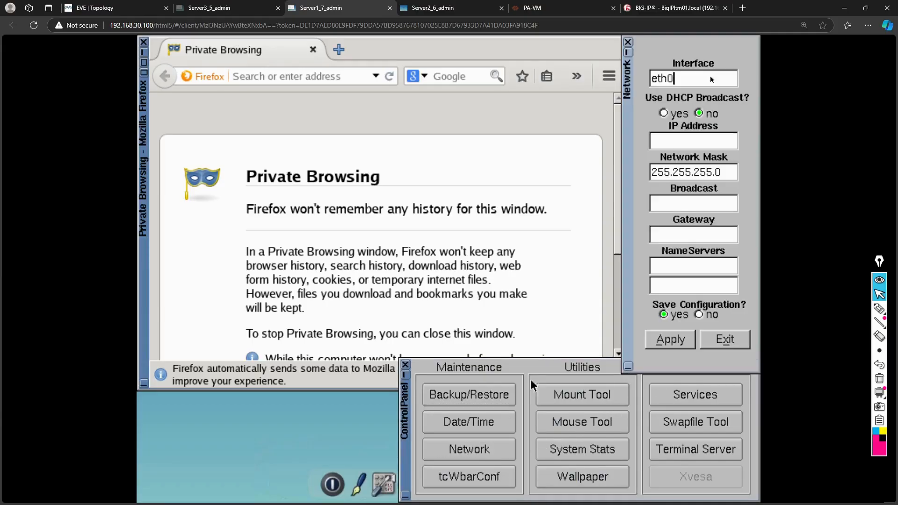
{"action": "left_click", "coordinate": [677, 142]}
{"action": "type", "text": "172.16.1.10"}
Consult the EVE topology for the load balancer's internal address, set Server1's gateway to 172.16.1.1 and apply the network configuration
{"action": "left_click", "coordinate": [683, 233]}
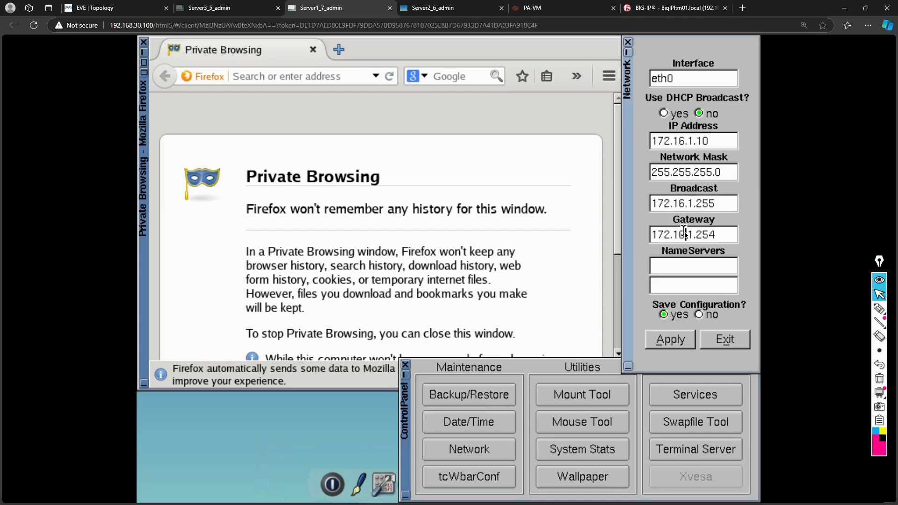
{"action": "left_click", "coordinate": [724, 235]}
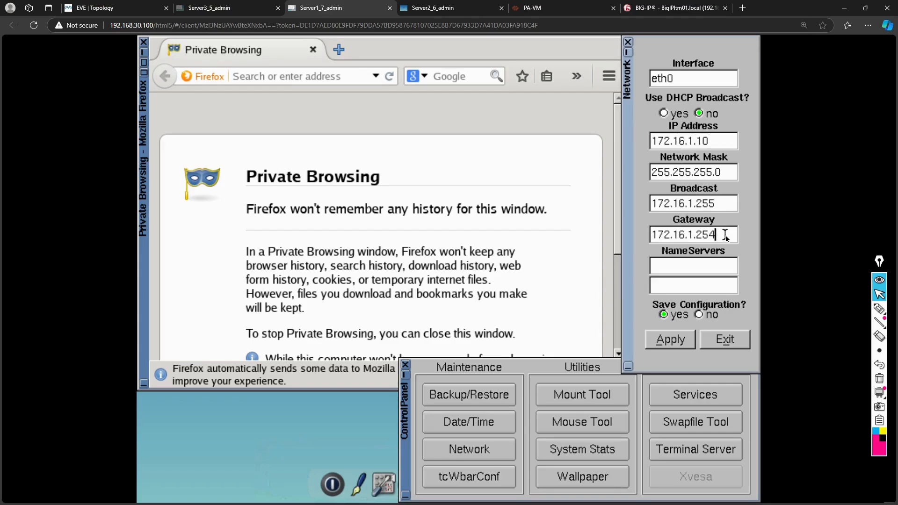
{"action": "left_click", "coordinate": [105, 8]}
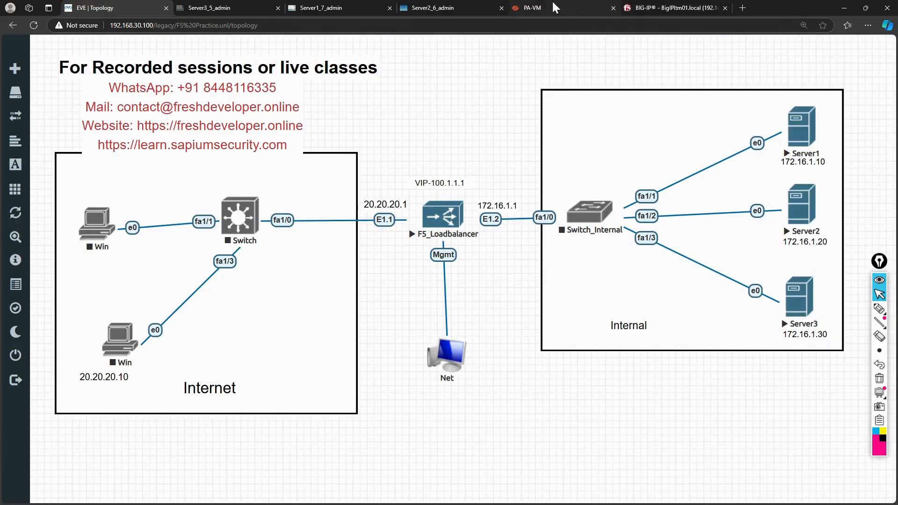
{"action": "left_click", "coordinate": [325, 10]}
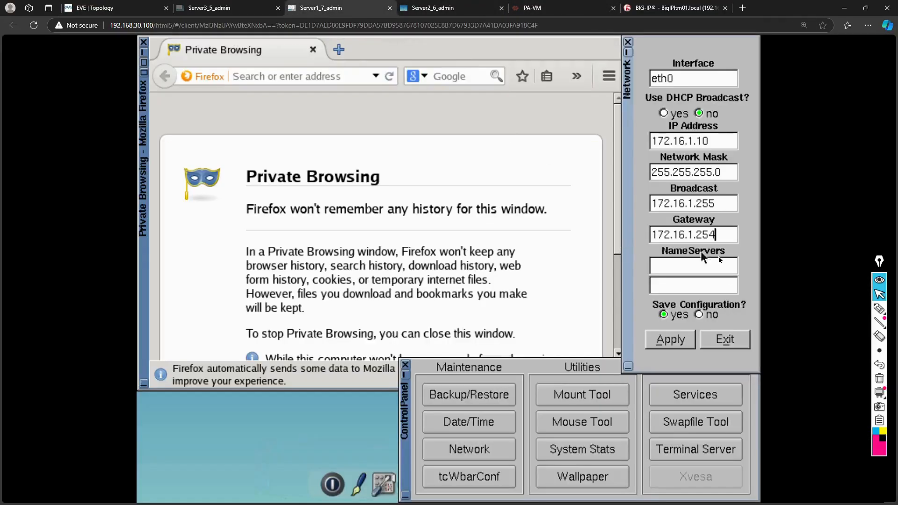
{"action": "key", "text": "BackSpace"}
{"action": "key", "text": "BackSpace"}
{"action": "key", "text": "BackSpace"}
{"action": "type", "text": "1"}
{"action": "left_click", "coordinate": [681, 340]}
{"action": "left_click", "coordinate": [723, 340]}
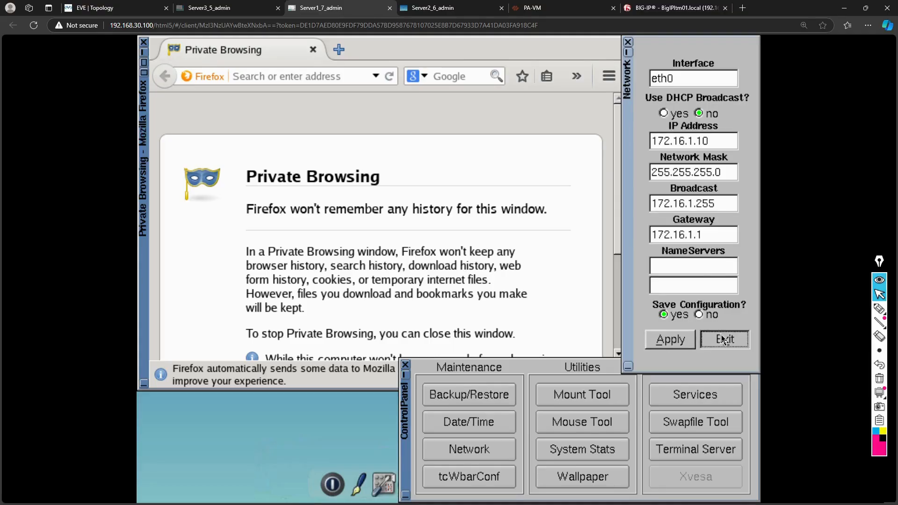
Review Server1 in the EVE topology, and reload the Sapium_http_pool members on the BIG-IP to recheck the status
{"action": "left_click", "coordinate": [132, 11]}
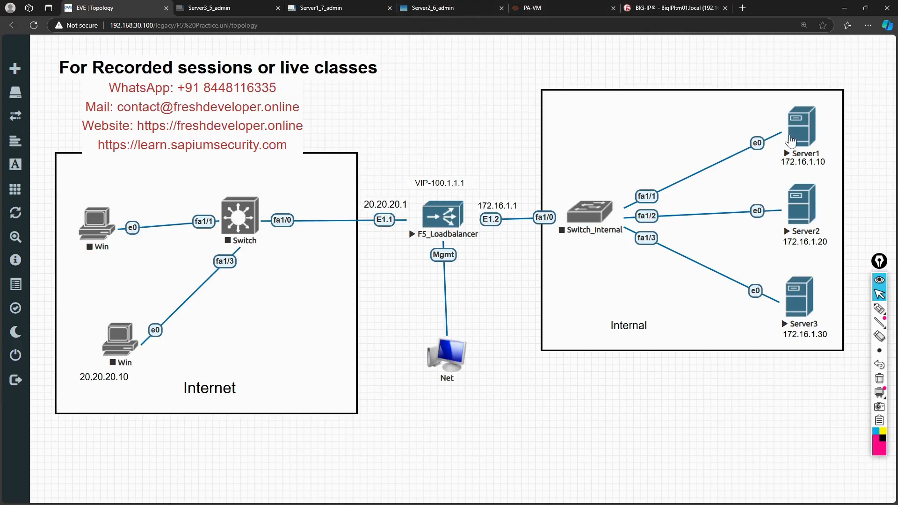
{"action": "left_click", "coordinate": [692, 6]}
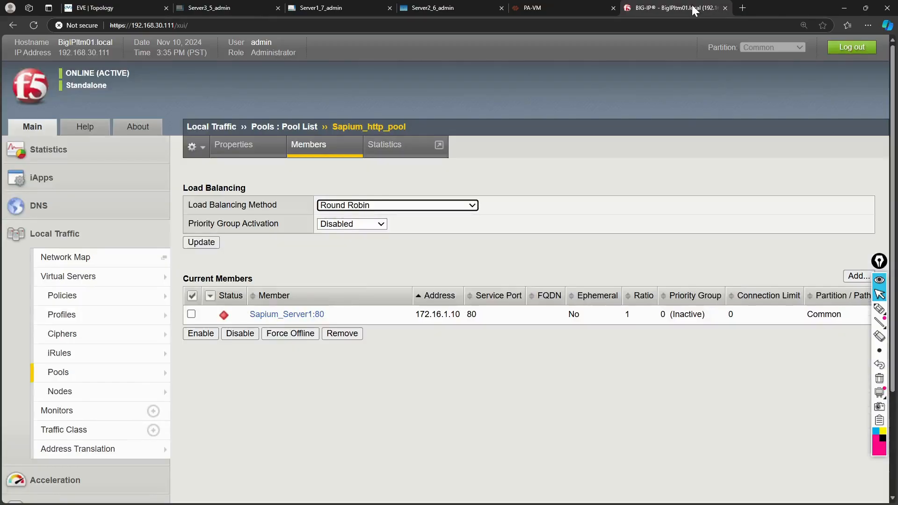
{"action": "left_click", "coordinate": [308, 154]}
{"action": "left_click", "coordinate": [307, 155]}
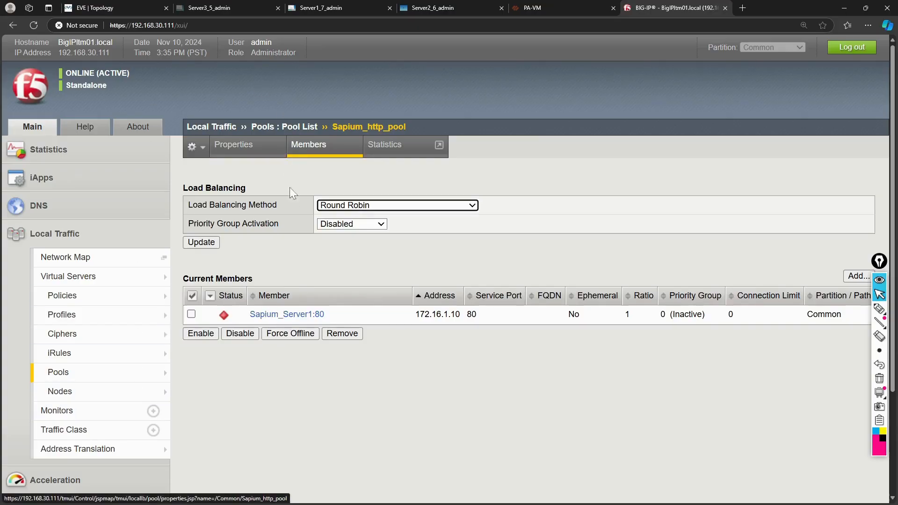
Start the Switch_Internal node in the EVE topology and open its console
{"action": "left_click", "coordinate": [111, 6]}
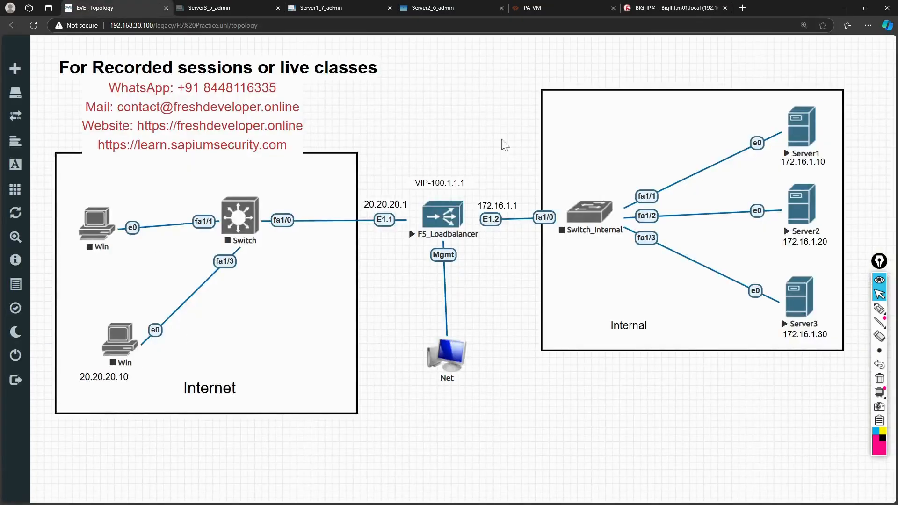
{"action": "right_click", "coordinate": [593, 218]}
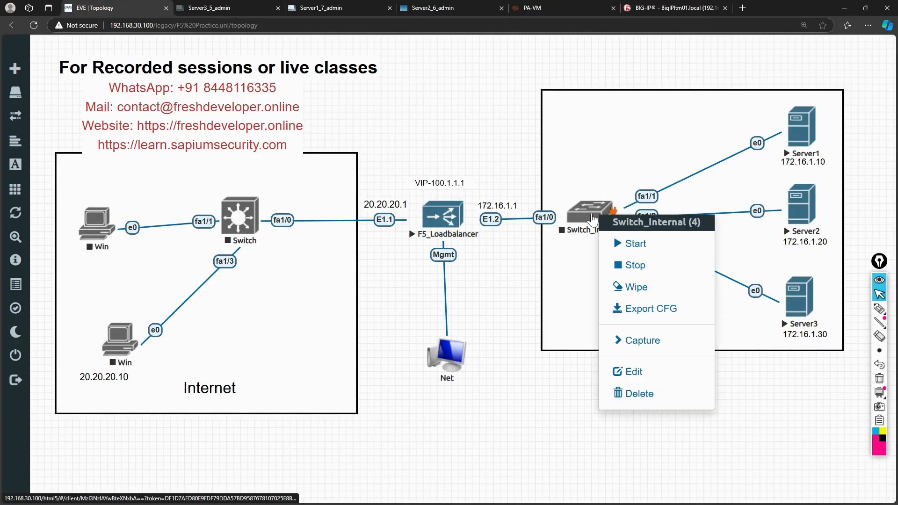
{"action": "left_click", "coordinate": [613, 235]}
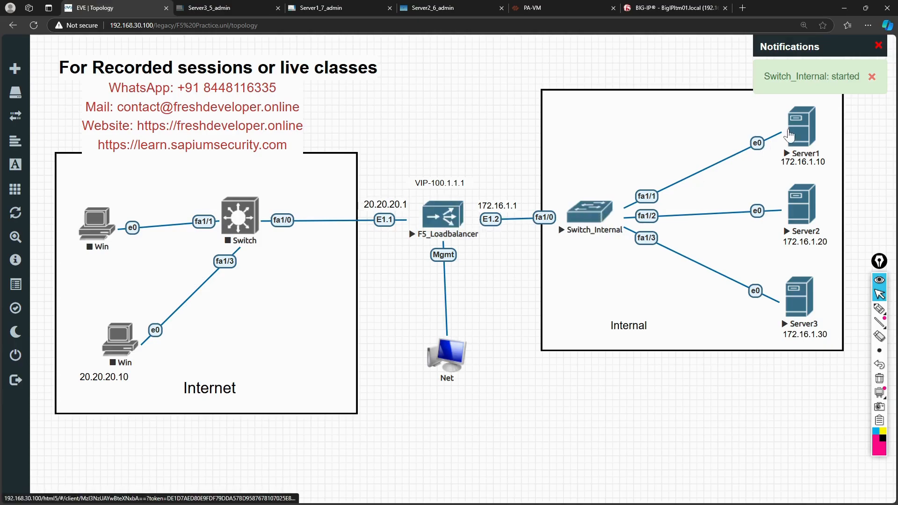
{"action": "left_click", "coordinate": [591, 219]}
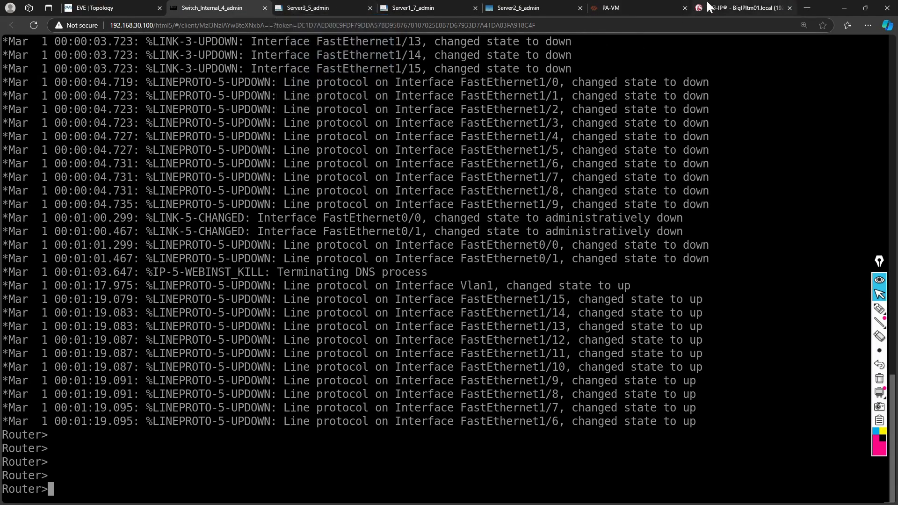
Return to the BIG-IP and refresh the pool's members to check whether Sapium_Server1:80 is up, comparing with the EVE topology
{"action": "left_click", "coordinate": [710, 2]}
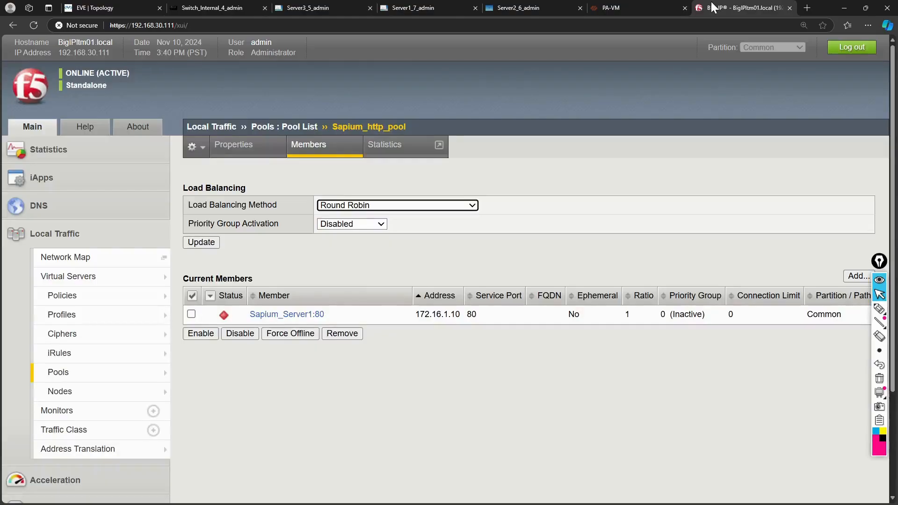
{"action": "left_click", "coordinate": [309, 154]}
{"action": "left_click", "coordinate": [117, 6]}
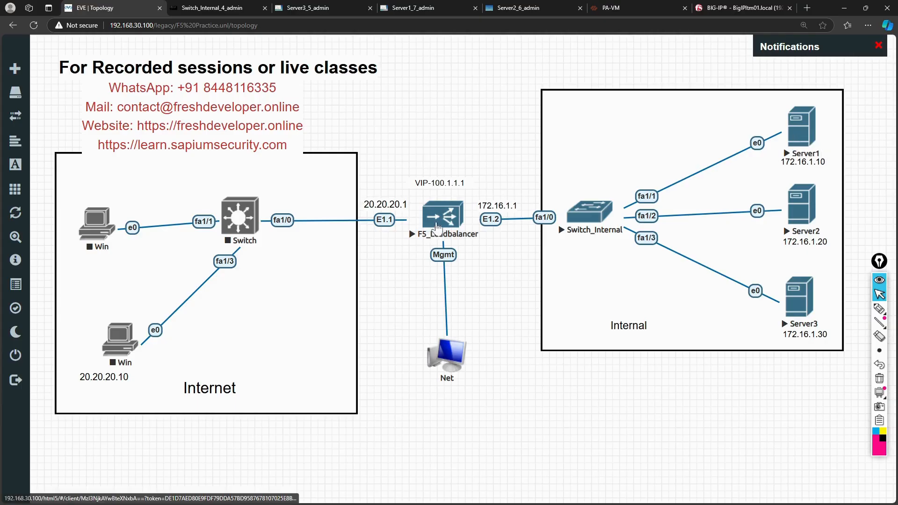
{"action": "left_click", "coordinate": [713, 6]}
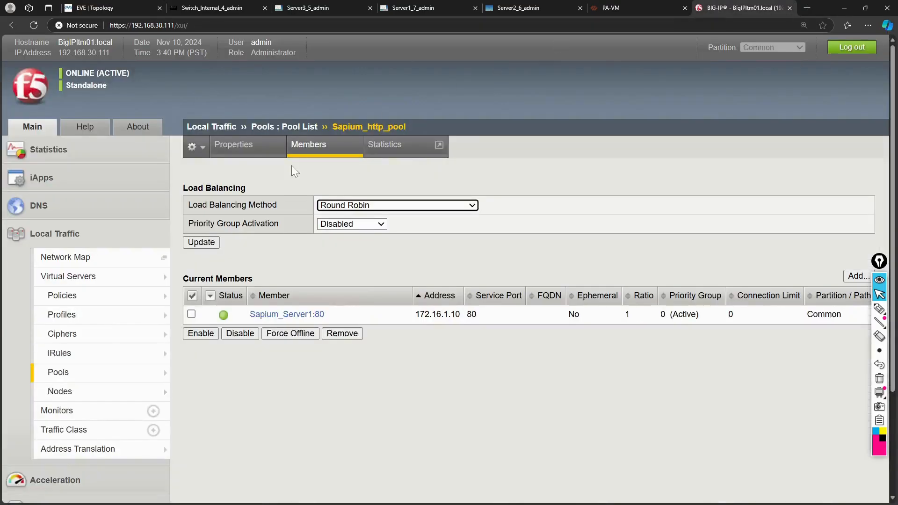
Open the Sapium_Server1 node from the node list and examine its properties and health monitor options
{"action": "mouse_move", "coordinate": [103, 343]}
{"action": "mouse_move", "coordinate": [88, 399]}
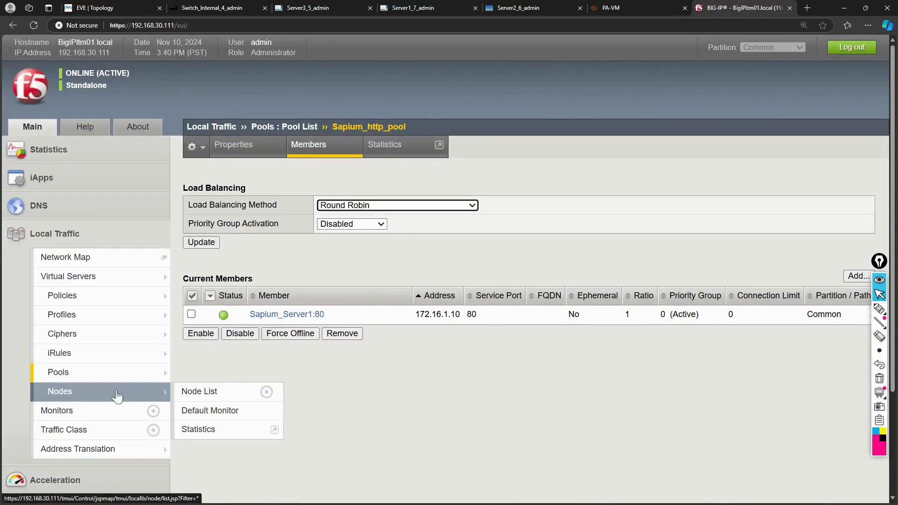
{"action": "left_click", "coordinate": [193, 395]}
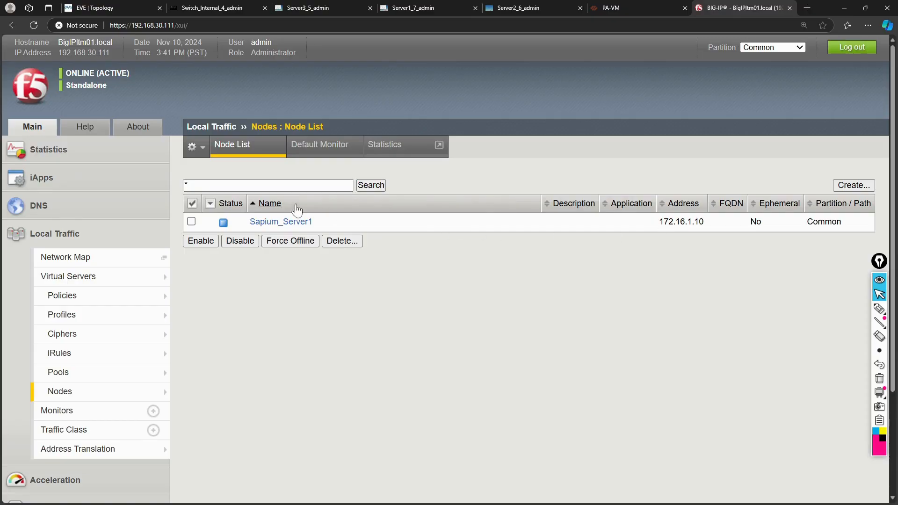
{"action": "left_click", "coordinate": [270, 218]}
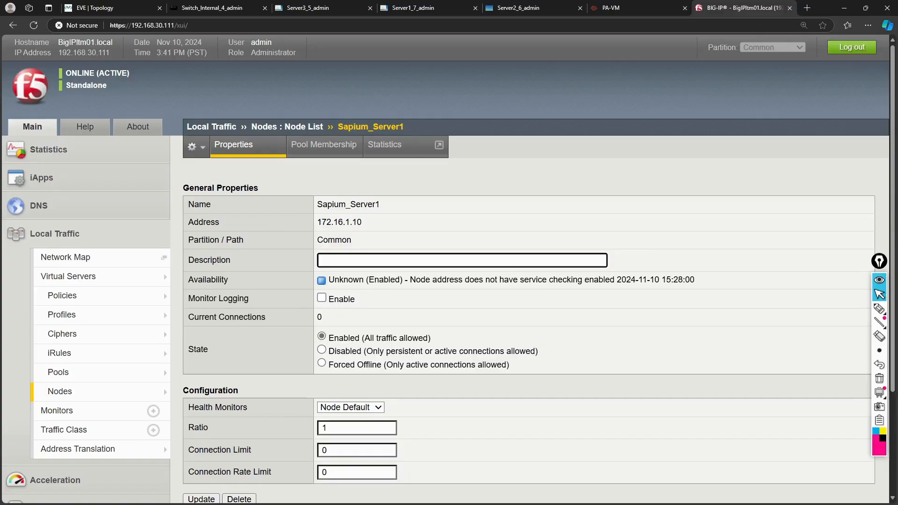
{"action": "scroll", "coordinate": [355, 302], "scroll_direction": "down", "scroll_amount": 1}
{"action": "scroll", "coordinate": [354, 300], "scroll_direction": "down", "scroll_amount": 2}
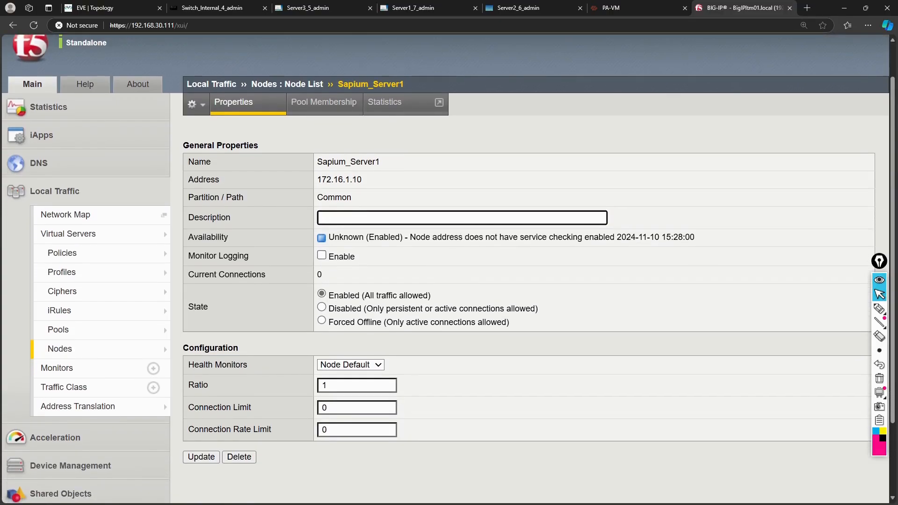
{"action": "scroll", "coordinate": [316, 374], "scroll_direction": "down", "scroll_amount": 3}
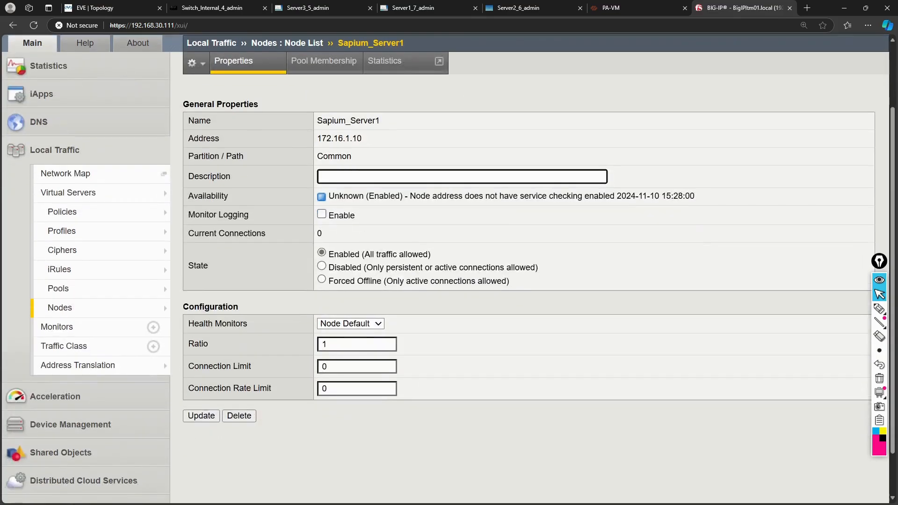
{"action": "left_click", "coordinate": [351, 326]}
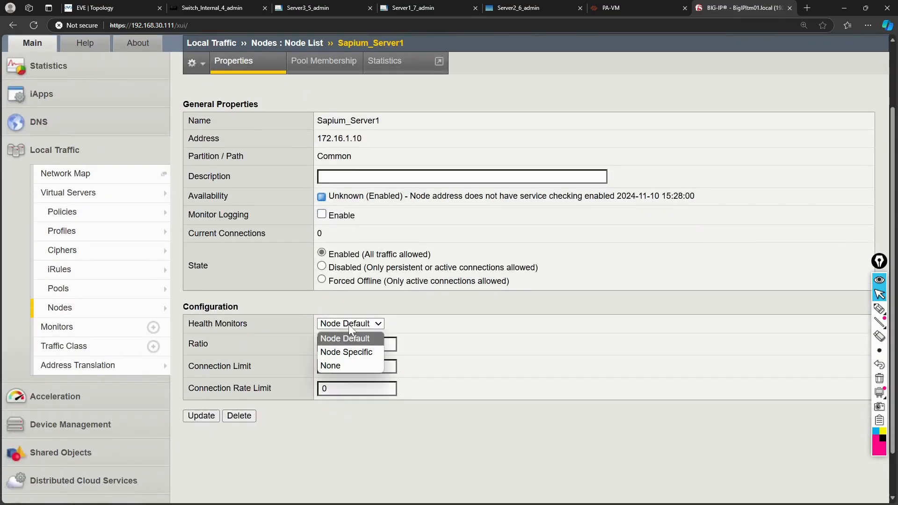
{"action": "left_click", "coordinate": [351, 329]}
{"action": "left_click", "coordinate": [287, 340]}
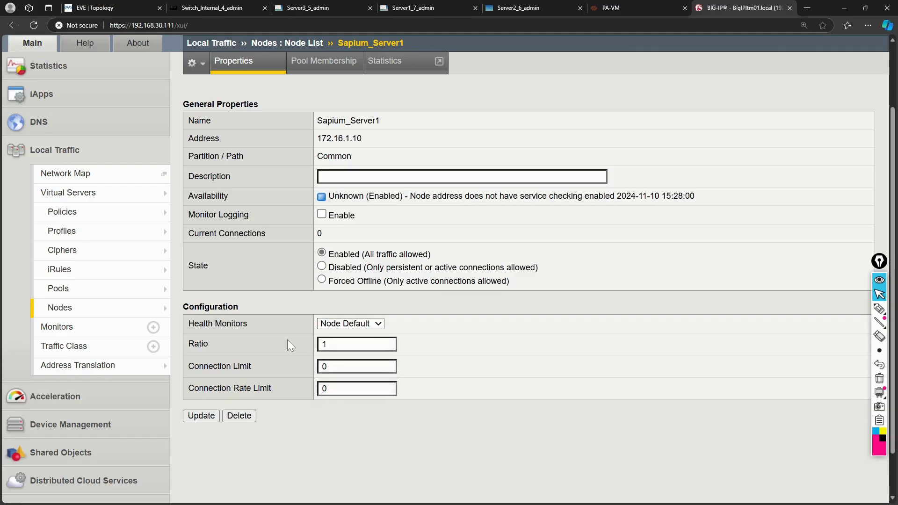
{"action": "scroll", "coordinate": [288, 340], "scroll_direction": "down", "scroll_amount": 1}
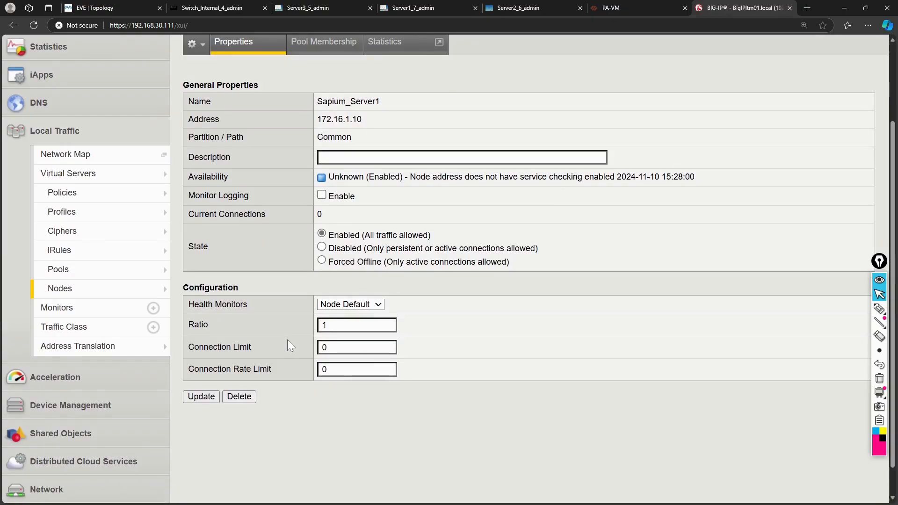
{"action": "scroll", "coordinate": [287, 340], "scroll_direction": "up", "scroll_amount": 2}
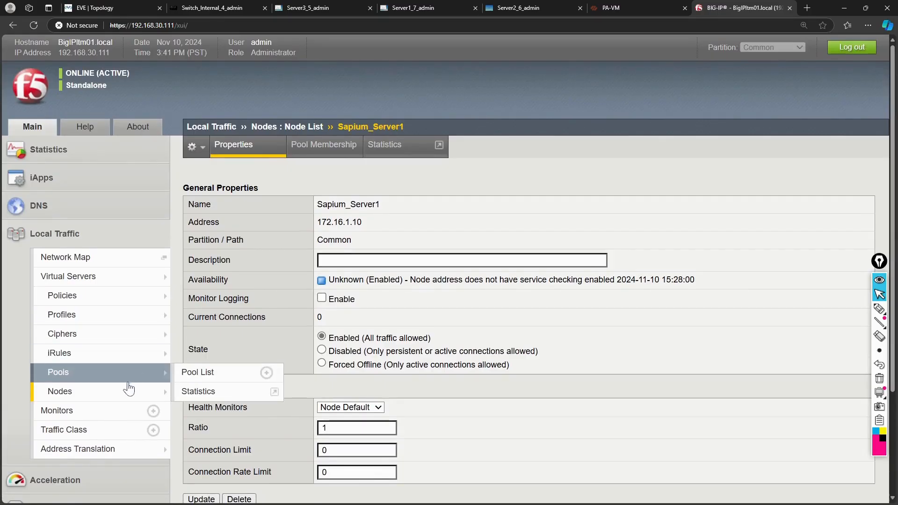
Start a new node from the node list, named SapiumServer2 with the address 172.16.1.20
{"action": "mouse_move", "coordinate": [128, 391]}
{"action": "left_click", "coordinate": [194, 395]}
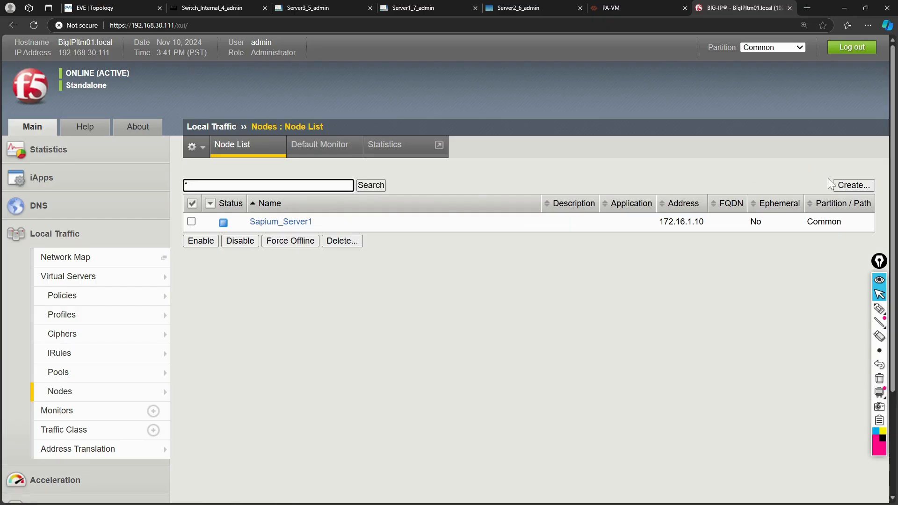
{"action": "left_click", "coordinate": [847, 186]}
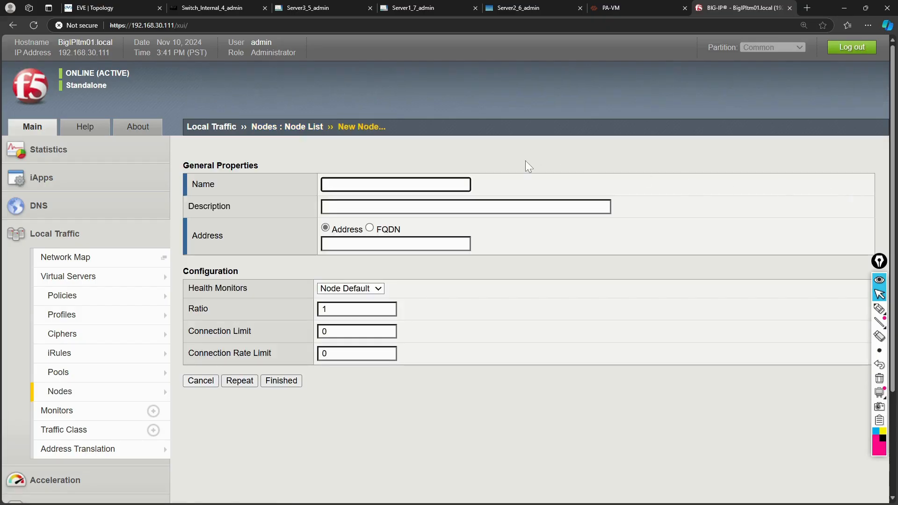
{"action": "type", "text": "Sa"}
{"action": "key", "text": "Down"}
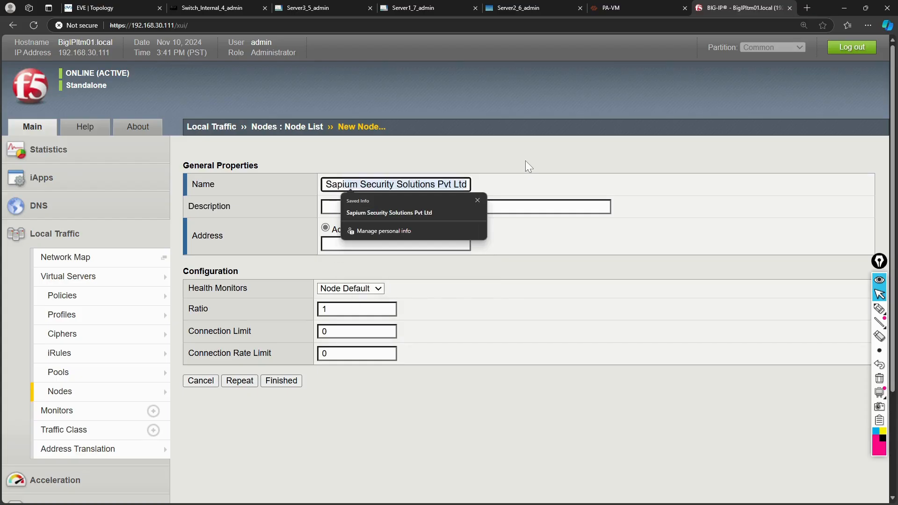
{"action": "type", "text": "piumS"}
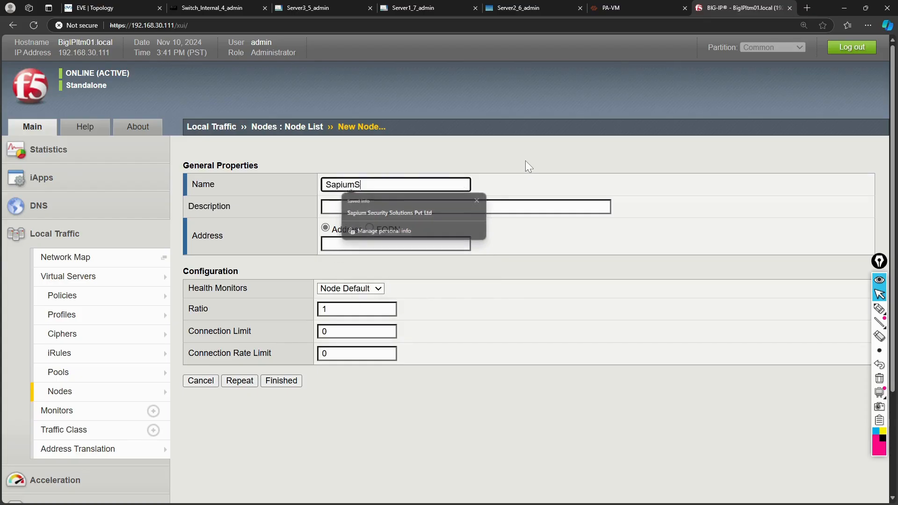
{"action": "type", "text": "erver2"}
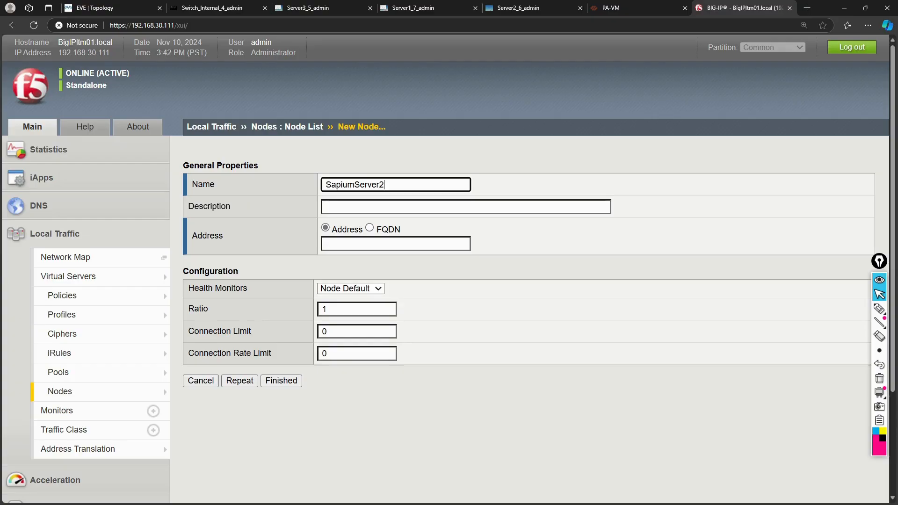
{"action": "left_click", "coordinate": [350, 244]}
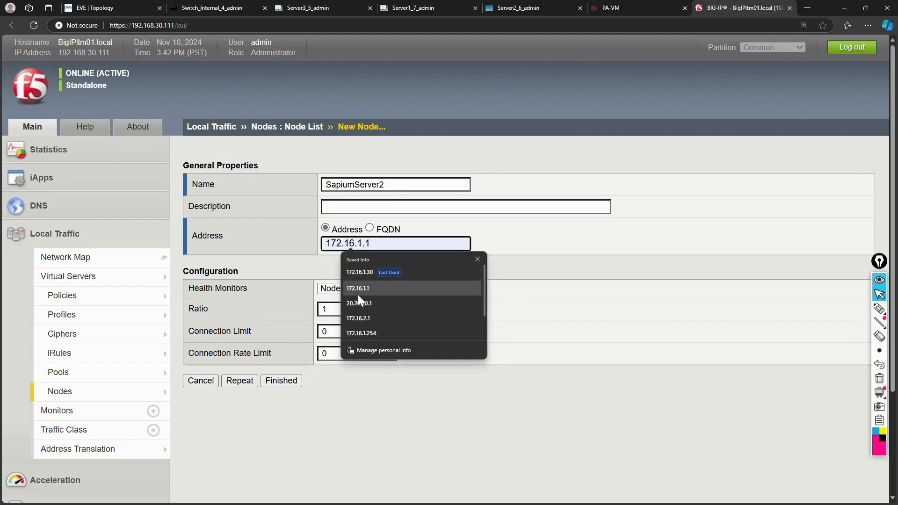
{"action": "type", "text": "1"}
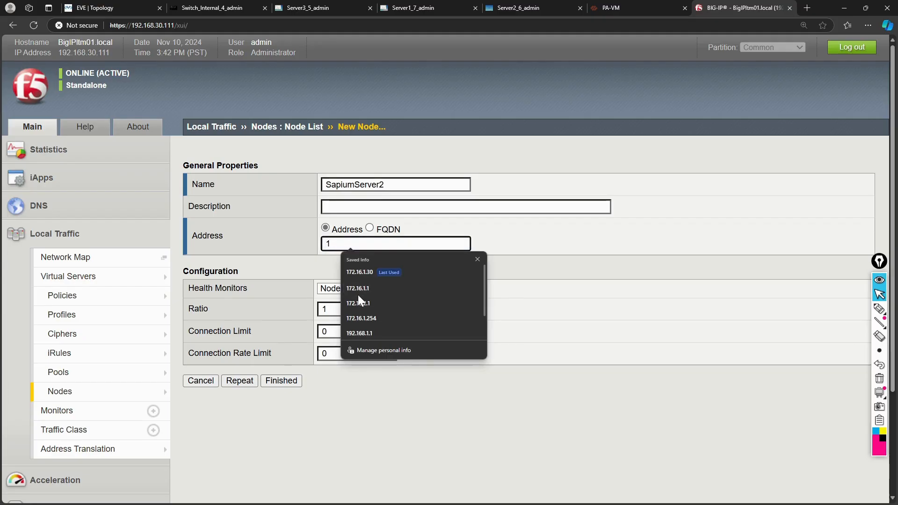
{"action": "type", "text": "72.16.1.20"}
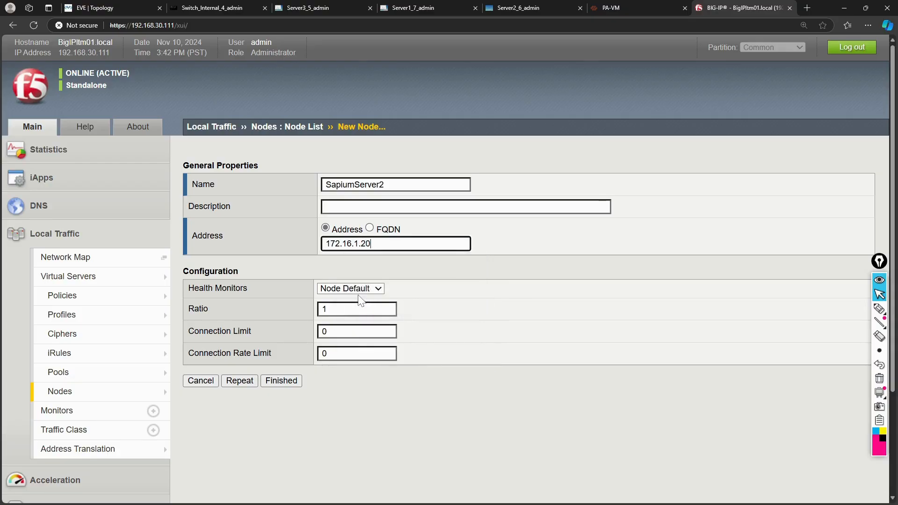
{"action": "left_click", "coordinate": [450, 298]}
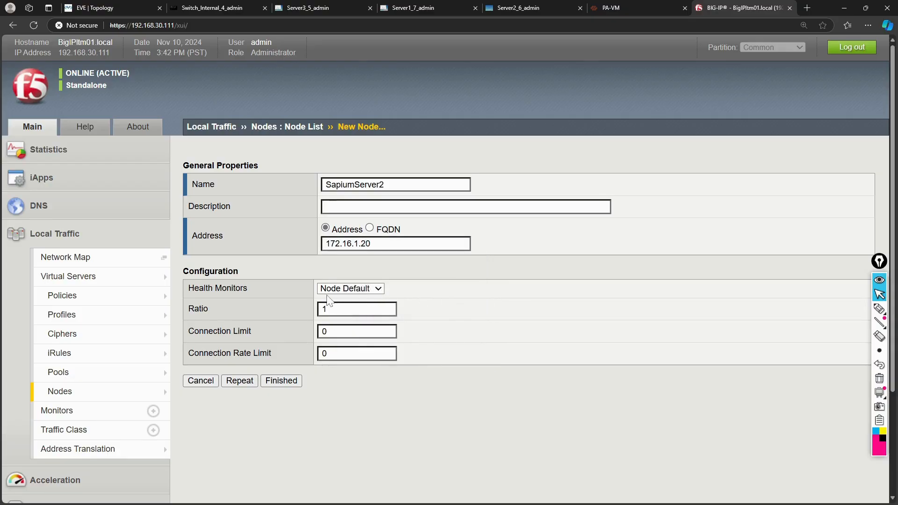
Set SapiumServer2's health monitors to Node Specific and make icmp the active monitor
{"action": "left_click", "coordinate": [339, 291]}
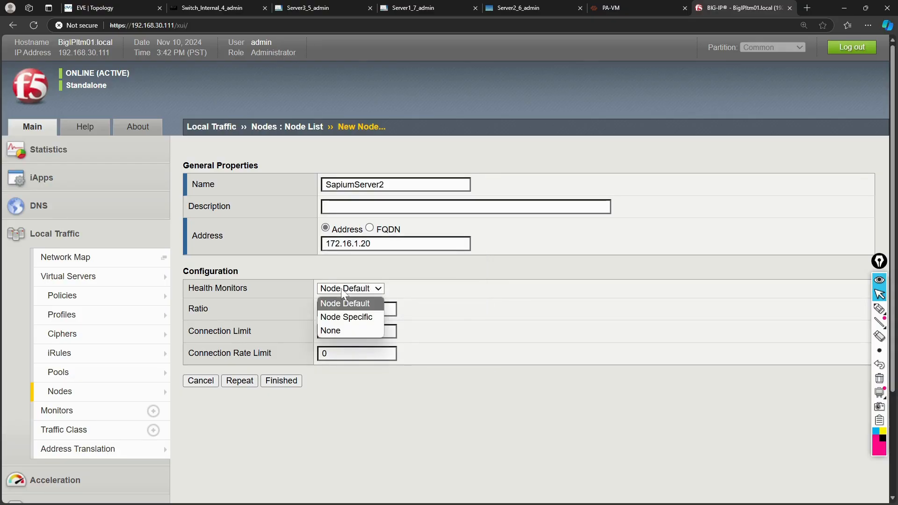
{"action": "left_click", "coordinate": [346, 318]}
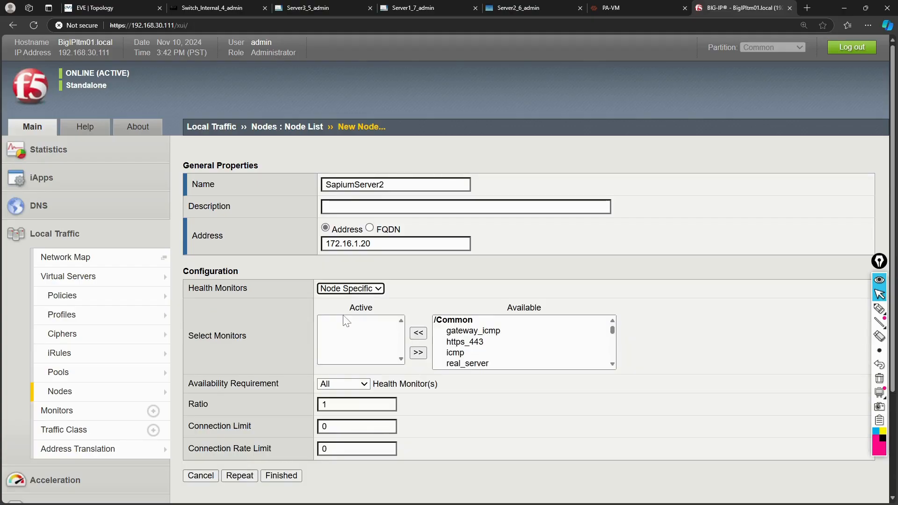
{"action": "left_click", "coordinate": [429, 288]}
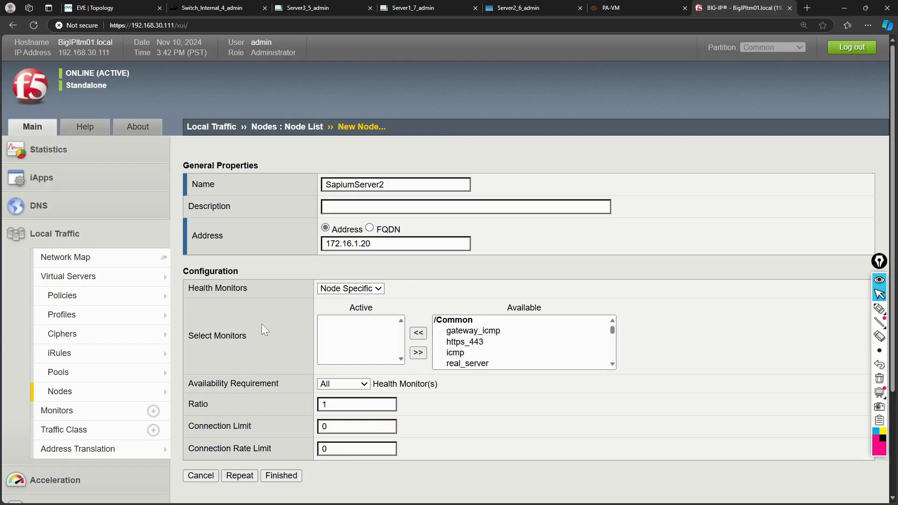
{"action": "scroll", "coordinate": [261, 330], "scroll_direction": "down", "scroll_amount": 1}
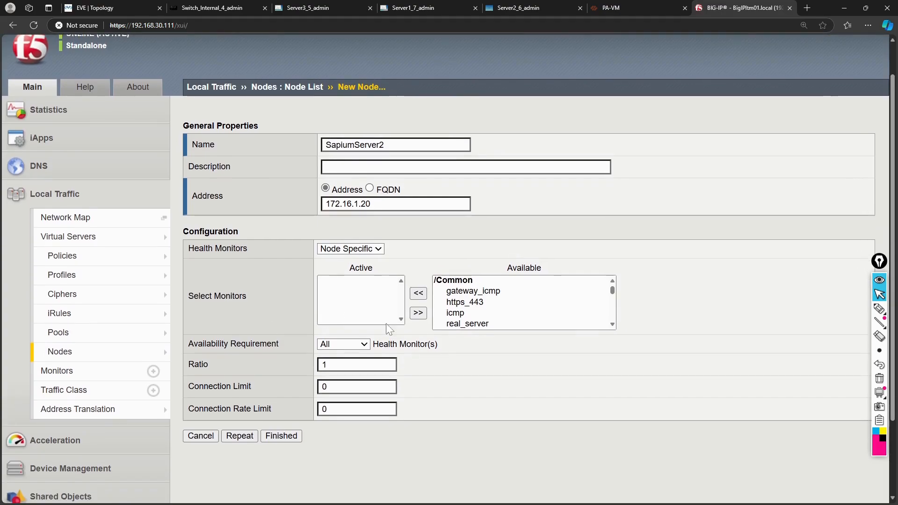
{"action": "left_click", "coordinate": [452, 316]}
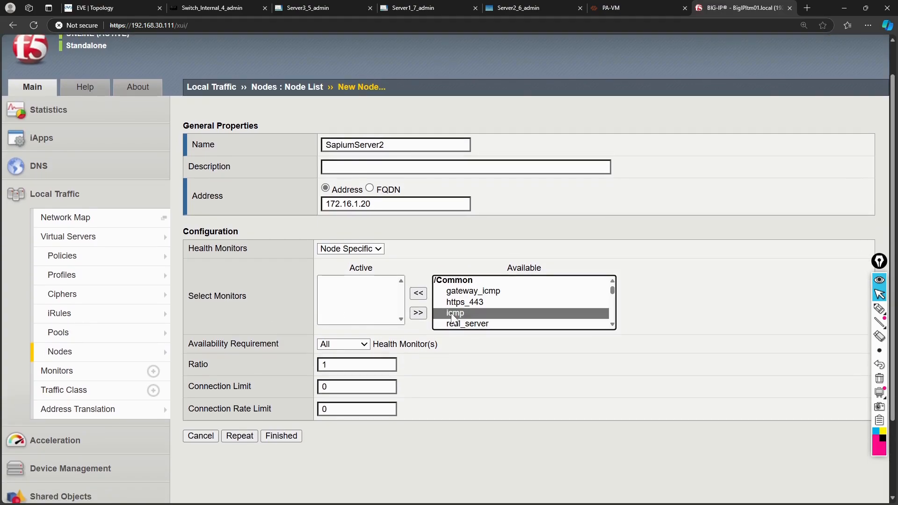
{"action": "scroll", "coordinate": [470, 303], "scroll_direction": "down", "scroll_amount": 3}
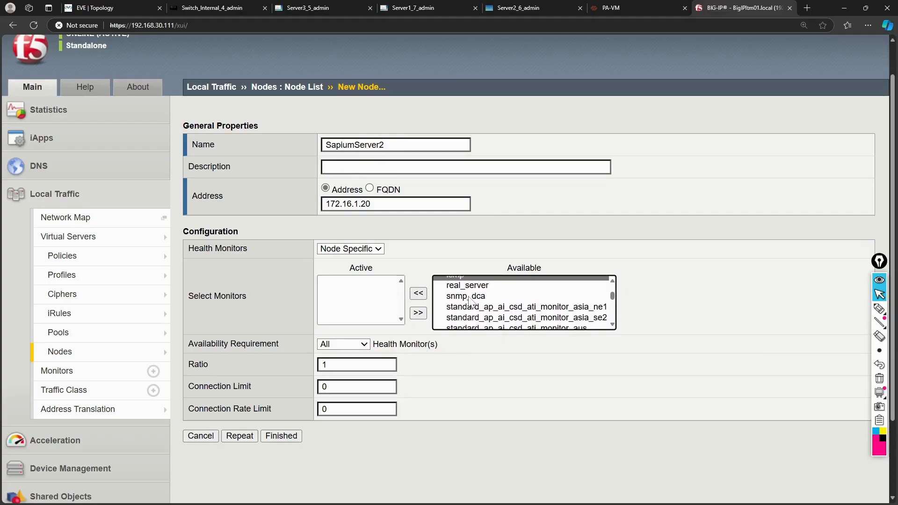
{"action": "scroll", "coordinate": [470, 303], "scroll_direction": "down", "scroll_amount": 3}
{"action": "scroll", "coordinate": [470, 303], "scroll_direction": "up", "scroll_amount": 6}
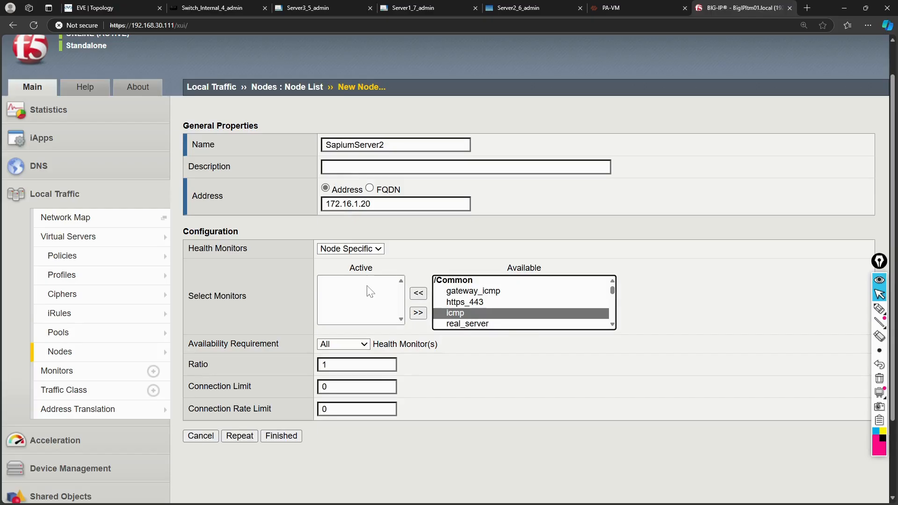
{"action": "left_click", "coordinate": [420, 293]}
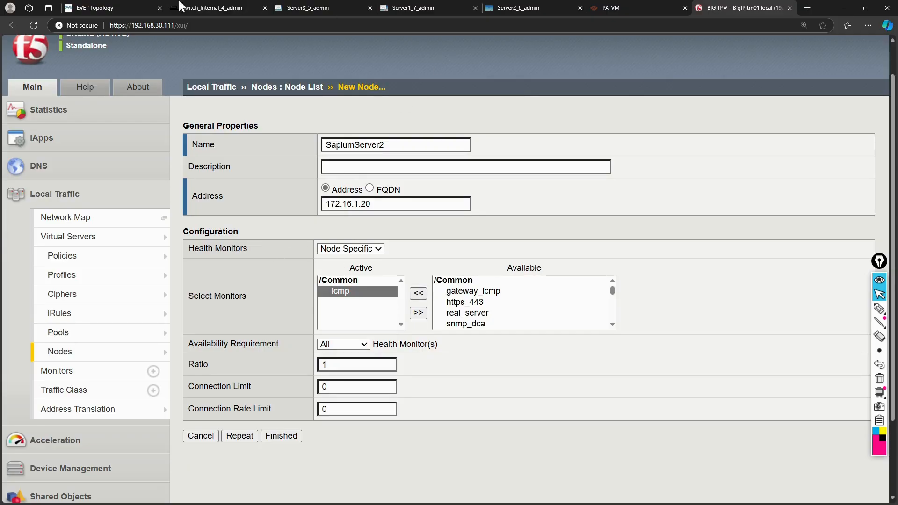
Review Server2 in the EVE topology and annotate its path to F5_Loadbalancer with "Ping", "Server up" and "(Node up)"
{"action": "left_click", "coordinate": [145, 8]}
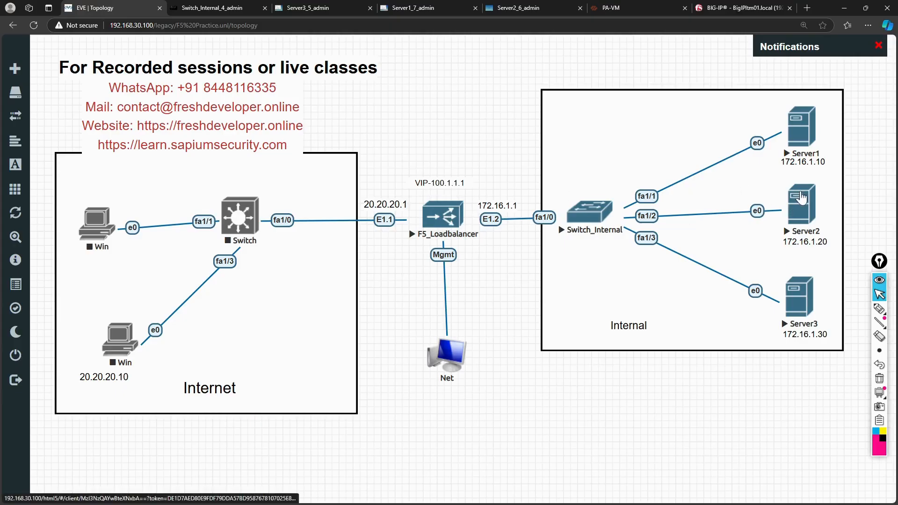
{"action": "left_click", "coordinate": [738, 8]}
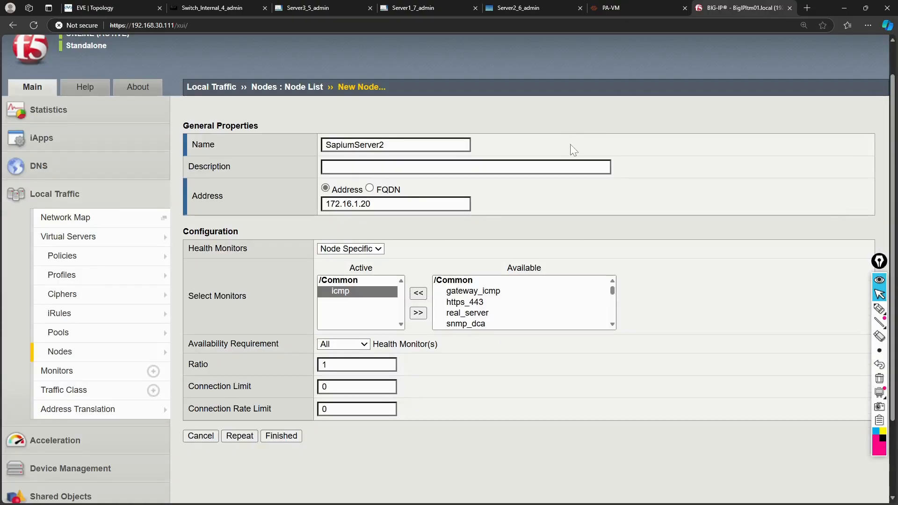
{"action": "left_click", "coordinate": [101, 7]}
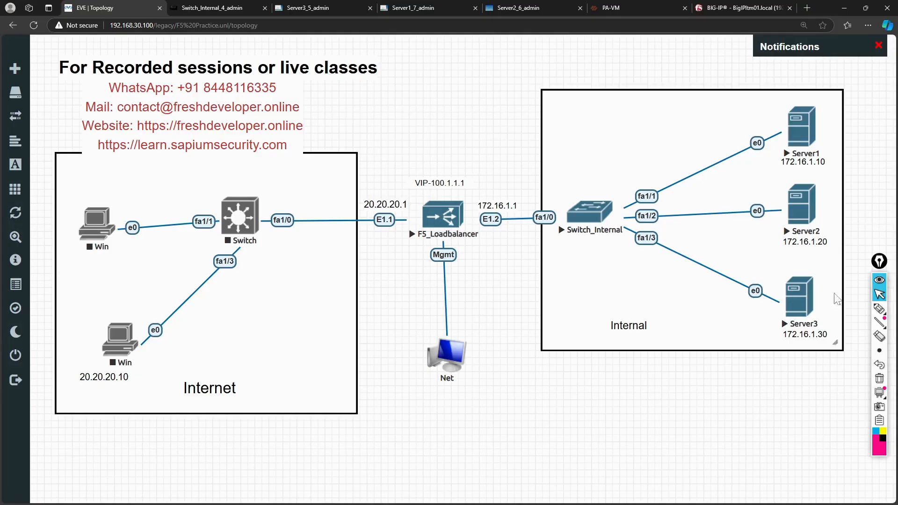
{"action": "mouse_move", "coordinate": [879, 309]}
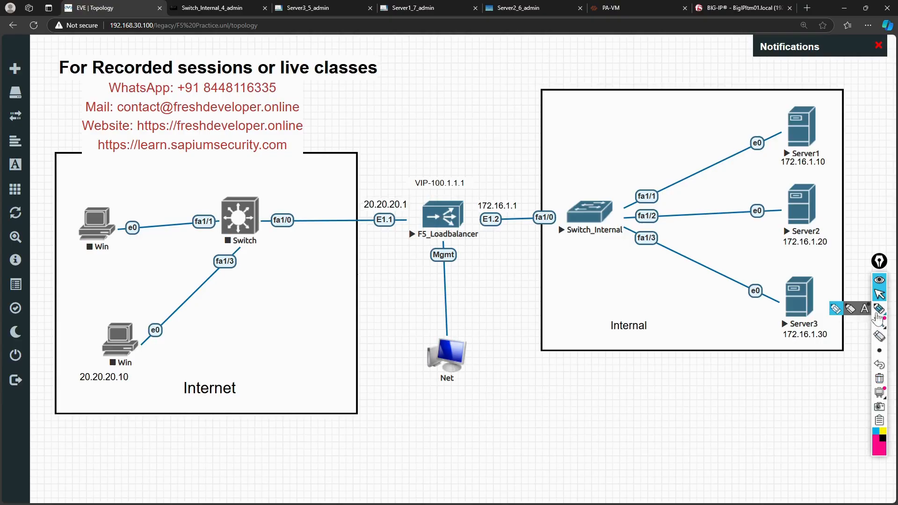
{"action": "left_click", "coordinate": [832, 309]}
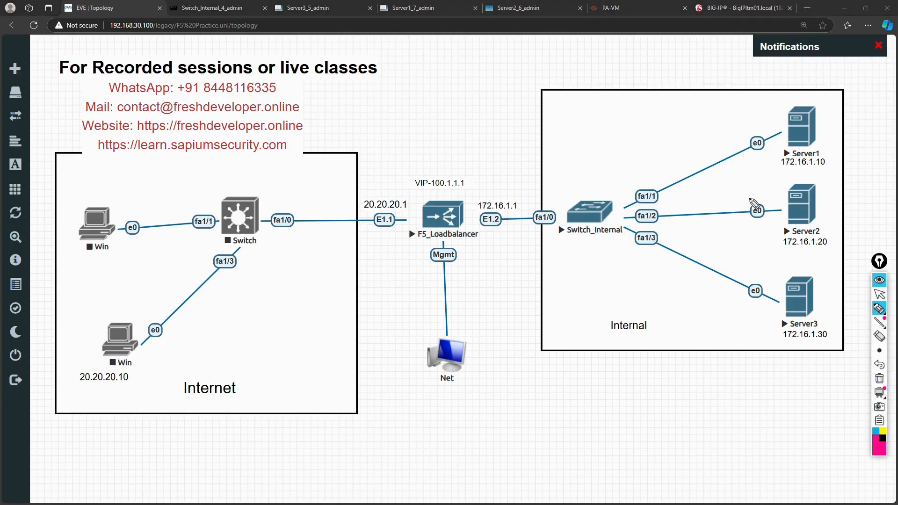
{"action": "mouse_move", "coordinate": [466, 191]}
{"action": "left_mouse_down"}
{"action": "mouse_move", "coordinate": [509, 182]}
{"action": "mouse_move", "coordinate": [750, 189]}
{"action": "left_mouse_up"}
{"action": "mouse_move", "coordinate": [589, 174]}
{"action": "left_mouse_down"}
{"action": "mouse_move", "coordinate": [588, 162]}
{"action": "mouse_move", "coordinate": [603, 174]}
{"action": "mouse_move", "coordinate": [613, 167]}
{"action": "mouse_move", "coordinate": [613, 182]}
{"action": "left_mouse_up"}
{"action": "mouse_move", "coordinate": [670, 164]}
{"action": "left_mouse_down"}
{"action": "mouse_move", "coordinate": [632, 163]}
{"action": "mouse_move", "coordinate": [639, 167]}
{"action": "left_mouse_up"}
{"action": "mouse_move", "coordinate": [486, 171]}
{"action": "left_mouse_down"}
{"action": "mouse_move", "coordinate": [490, 182]}
{"action": "mouse_move", "coordinate": [553, 169]}
{"action": "left_mouse_up"}
{"action": "mouse_move", "coordinate": [501, 155]}
{"action": "left_mouse_down"}
{"action": "mouse_move", "coordinate": [501, 165]}
{"action": "mouse_move", "coordinate": [568, 143]}
{"action": "mouse_move", "coordinate": [580, 153]}
{"action": "left_mouse_up"}
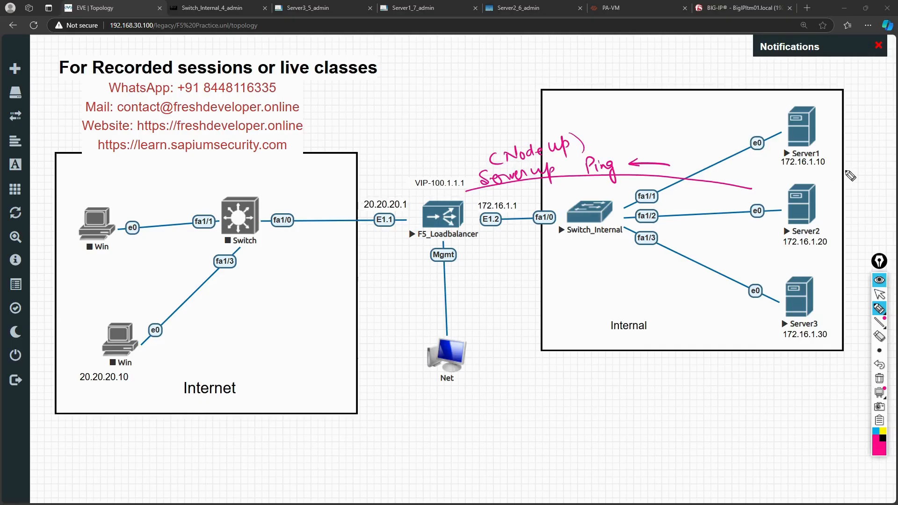
Annotate Server2 with circled "Apache" and "80", and sketch the port 80 paths from Server2 and the 20.20.20.10 client to F5_Loadbalancer
{"action": "mouse_move", "coordinate": [832, 197]}
{"action": "left_mouse_down"}
{"action": "mouse_move", "coordinate": [860, 202]}
{"action": "mouse_move", "coordinate": [884, 192]}
{"action": "left_mouse_up"}
{"action": "mouse_move", "coordinate": [828, 218]}
{"action": "left_mouse_down"}
{"action": "mouse_move", "coordinate": [837, 186]}
{"action": "mouse_move", "coordinate": [830, 210]}
{"action": "left_mouse_up"}
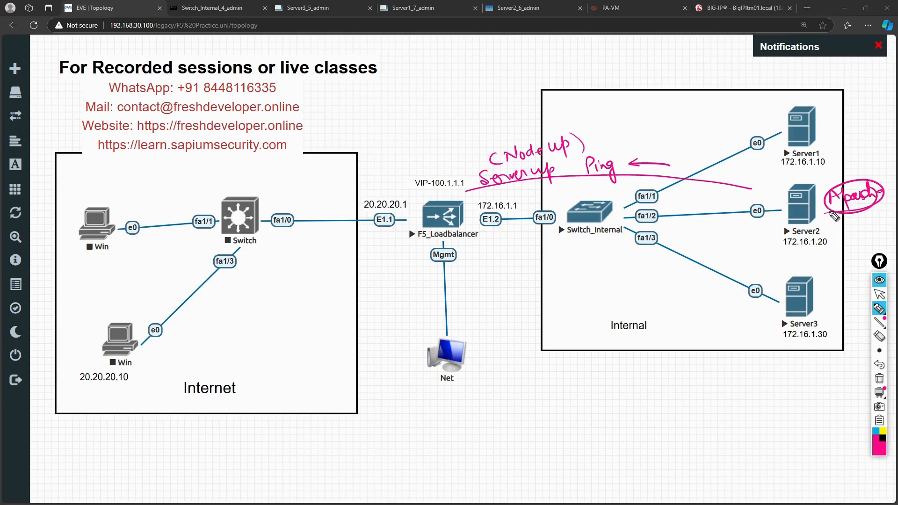
{"action": "mouse_move", "coordinate": [857, 225]}
{"action": "left_mouse_down"}
{"action": "mouse_move", "coordinate": [852, 232]}
{"action": "mouse_move", "coordinate": [861, 219]}
{"action": "mouse_move", "coordinate": [869, 229]}
{"action": "mouse_move", "coordinate": [844, 233]}
{"action": "mouse_move", "coordinate": [855, 250]}
{"action": "mouse_move", "coordinate": [655, 271]}
{"action": "mouse_move", "coordinate": [503, 260]}
{"action": "mouse_move", "coordinate": [477, 240]}
{"action": "mouse_move", "coordinate": [495, 237]}
{"action": "left_mouse_up"}
{"action": "mouse_move", "coordinate": [134, 325]}
{"action": "left_mouse_down"}
{"action": "mouse_move", "coordinate": [140, 389]}
{"action": "mouse_move", "coordinate": [132, 339]}
{"action": "mouse_move", "coordinate": [315, 257]}
{"action": "mouse_move", "coordinate": [406, 230]}
{"action": "mouse_move", "coordinate": [410, 257]}
{"action": "mouse_move", "coordinate": [418, 246]}
{"action": "mouse_move", "coordinate": [401, 262]}
{"action": "mouse_move", "coordinate": [428, 264]}
{"action": "mouse_move", "coordinate": [398, 284]}
{"action": "left_mouse_up"}
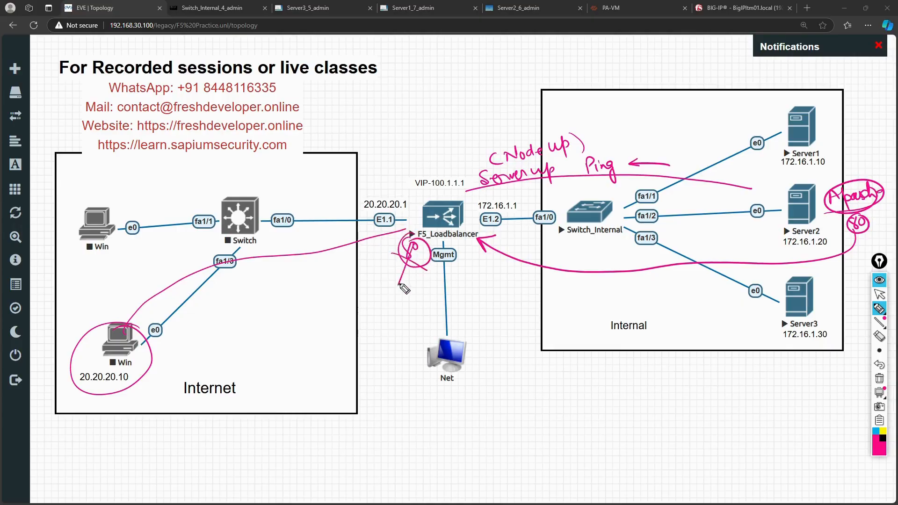
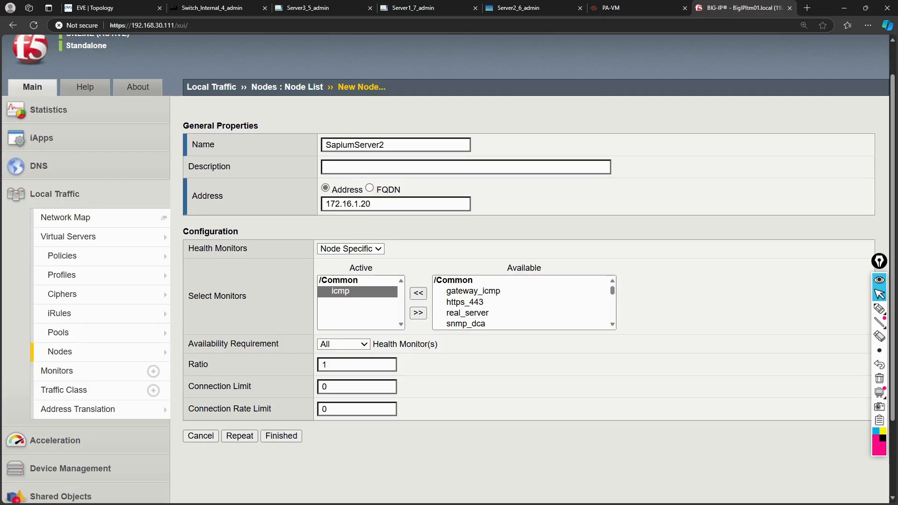
Return to the BIG-IP, finish creating the SapiumServer2 node and refresh the node list
{"action": "left_click", "coordinate": [285, 436]}
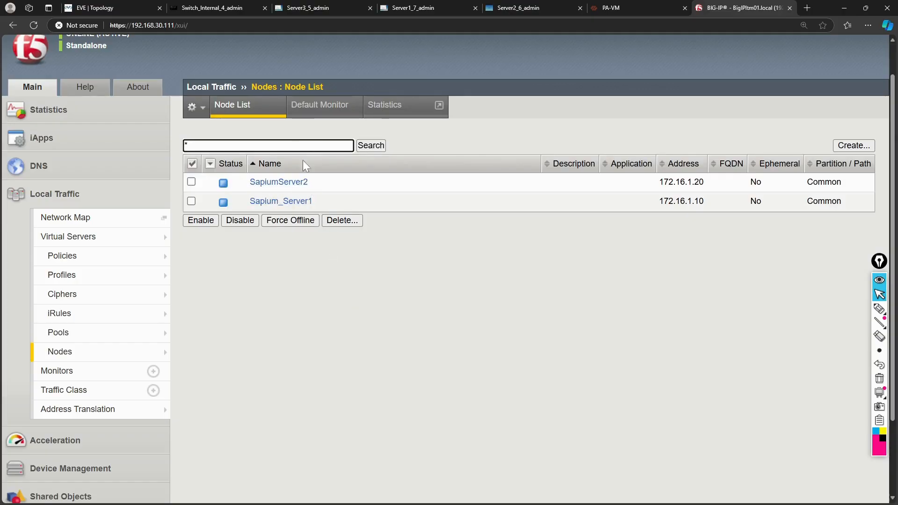
{"action": "left_click", "coordinate": [260, 110]}
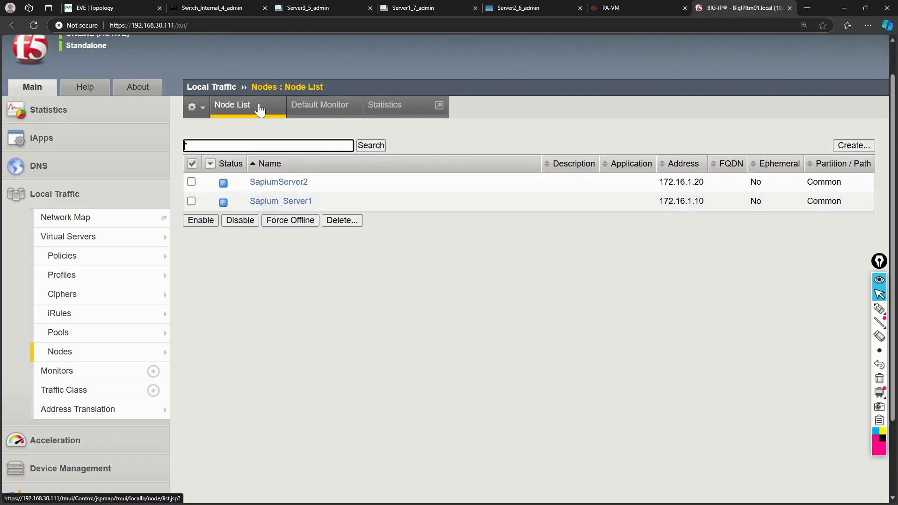
{"action": "left_click", "coordinate": [260, 110]}
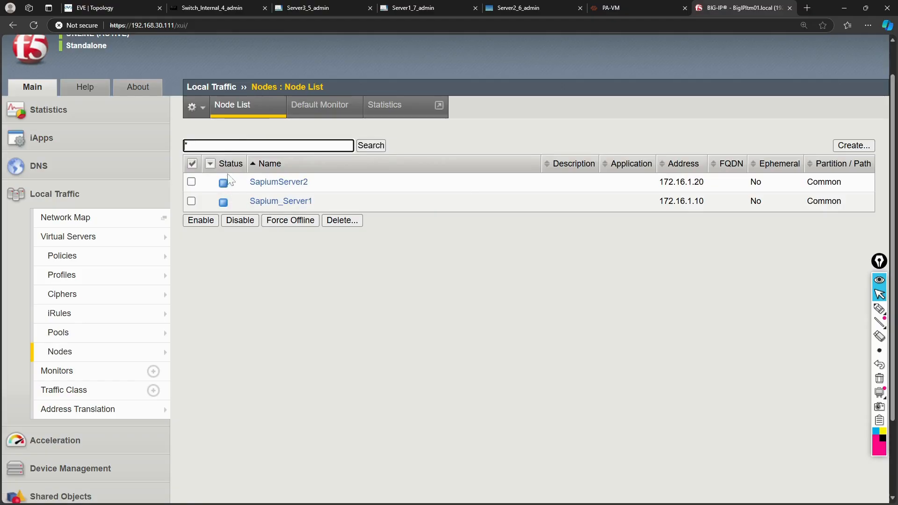
Open the SapiumServer2 node and refresh its properties to check the availability and icmp monitor status
{"action": "left_click", "coordinate": [258, 183]}
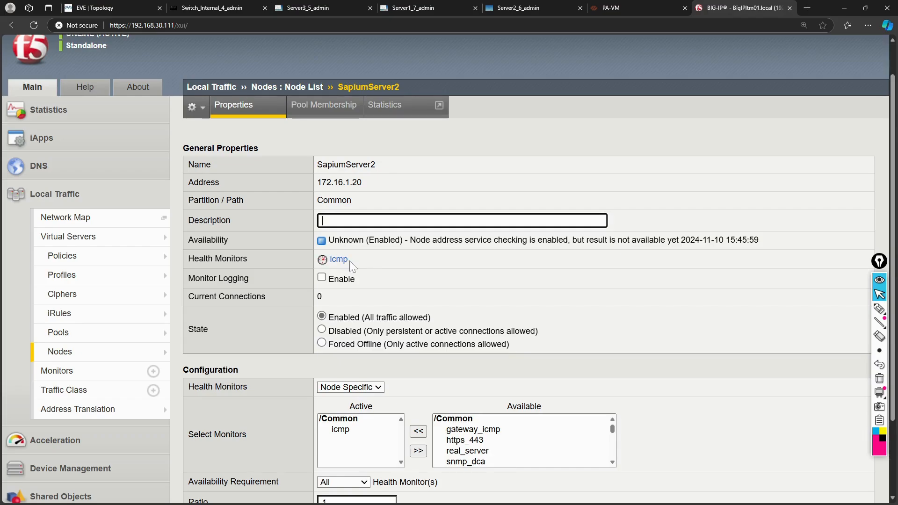
{"action": "left_click", "coordinate": [255, 108]}
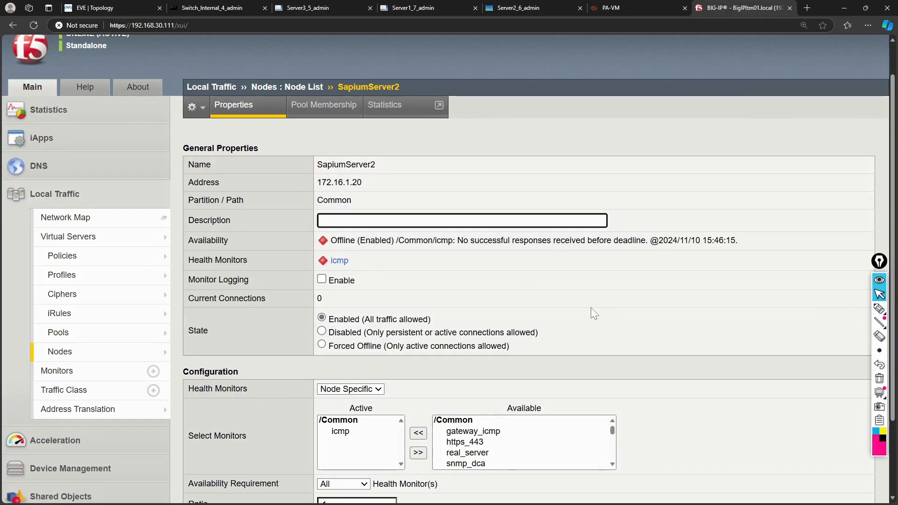
{"action": "left_click_drag", "start_coordinate": [746, 241], "coordinate": [640, 241]}
{"action": "left_click", "coordinate": [645, 261]}
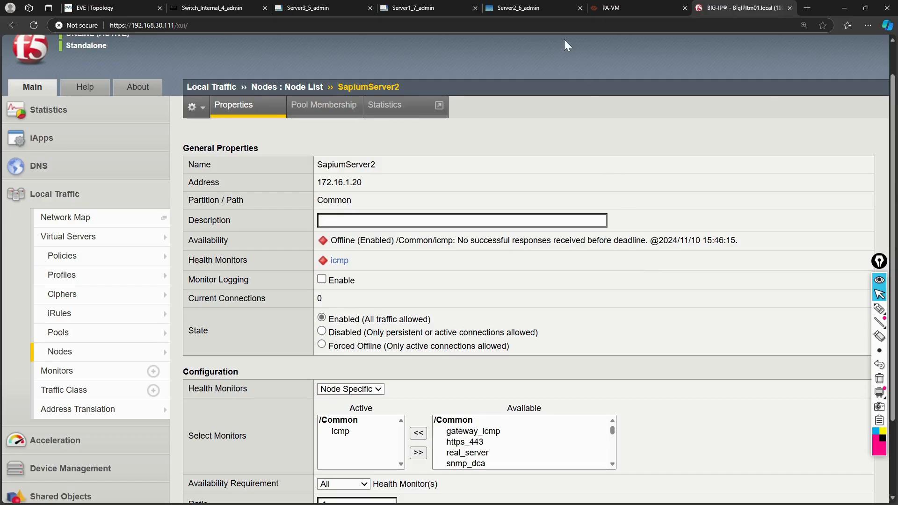
Switch to the Server2 console, open its network settings and set the eth0 IP address to 172.16.1.20
{"action": "left_click", "coordinate": [519, 3]}
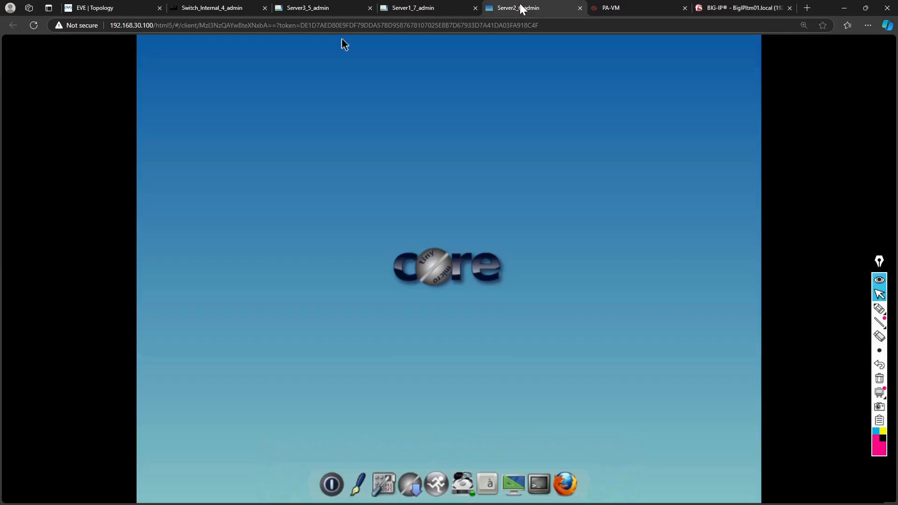
{"action": "left_click", "coordinate": [394, 477]}
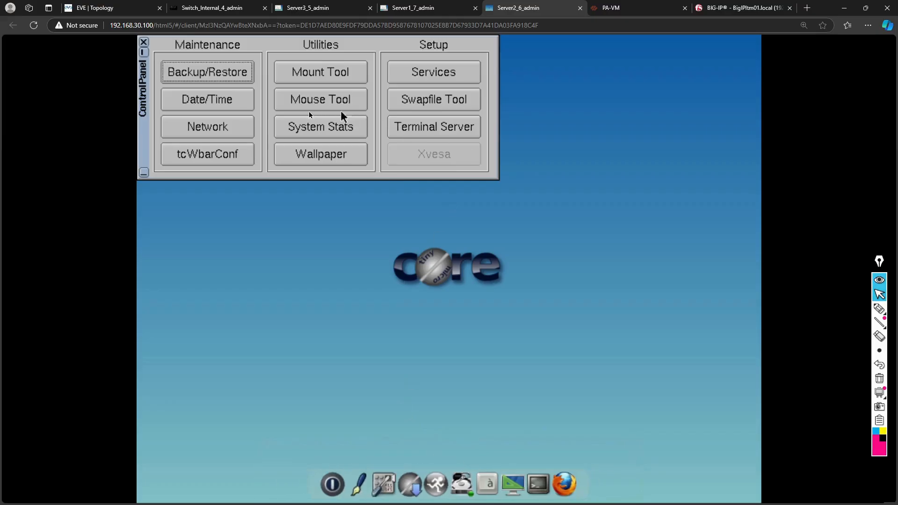
{"action": "left_click", "coordinate": [220, 131]}
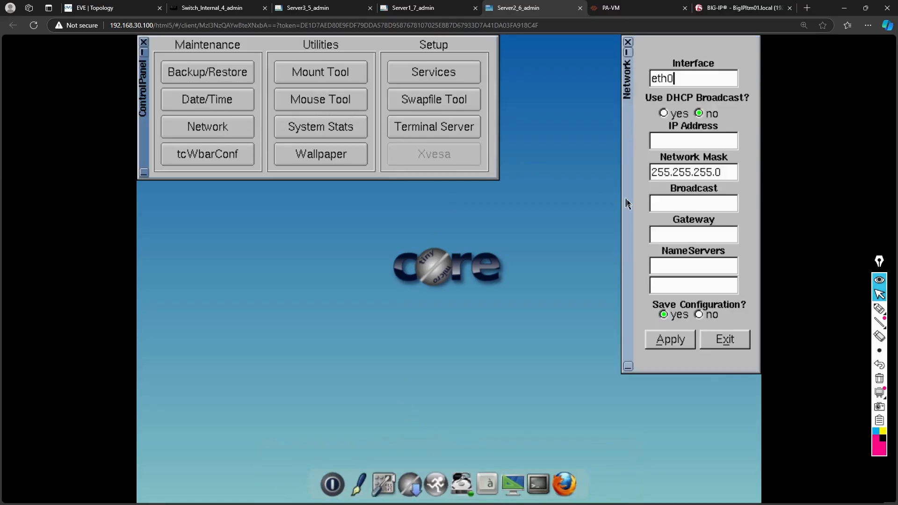
{"action": "left_click", "coordinate": [683, 142]}
{"action": "type", "text": "172.16.1.20"}
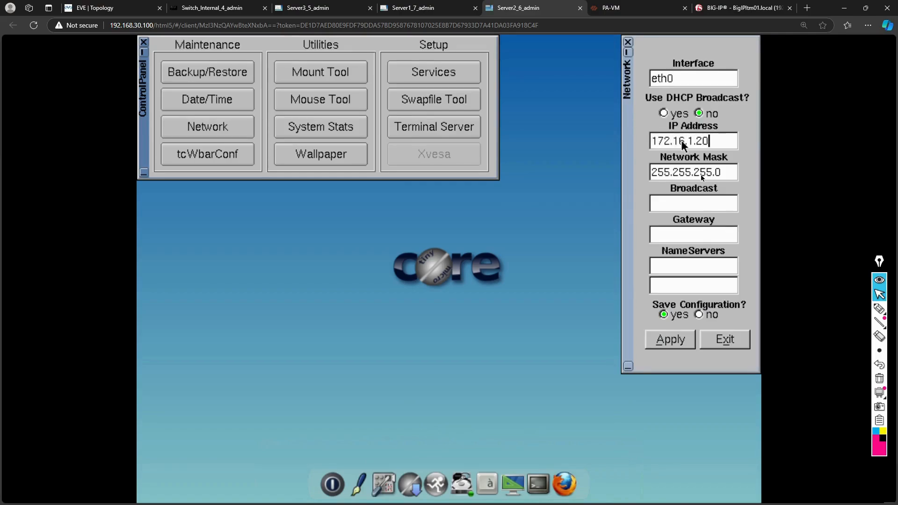
Set the eth0 gateway to 172.16.1.1 and apply the network configuration
{"action": "left_click", "coordinate": [688, 235]}
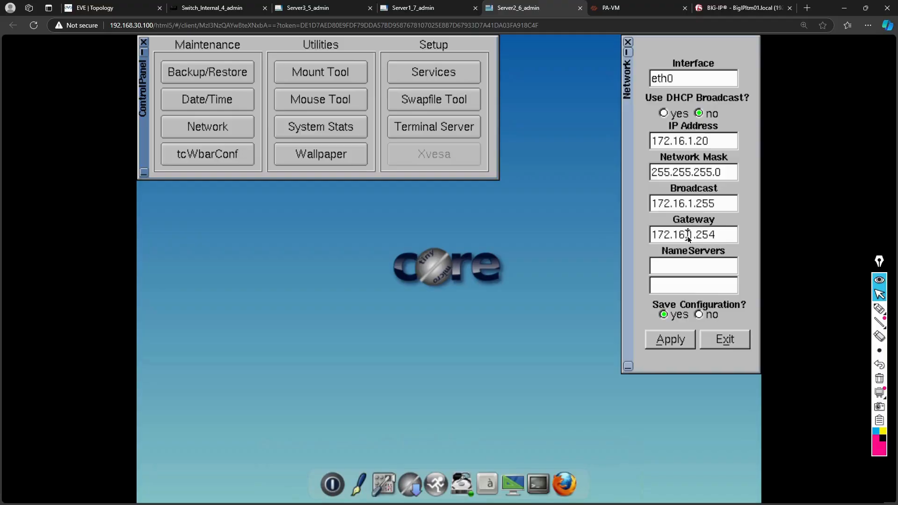
{"action": "left_click", "coordinate": [728, 235]}
{"action": "key", "text": "BackSpace"}
{"action": "key", "text": "BackSpace"}
{"action": "key", "text": "BackSpace"}
{"action": "type", "text": "1"}
{"action": "left_click", "coordinate": [675, 342]}
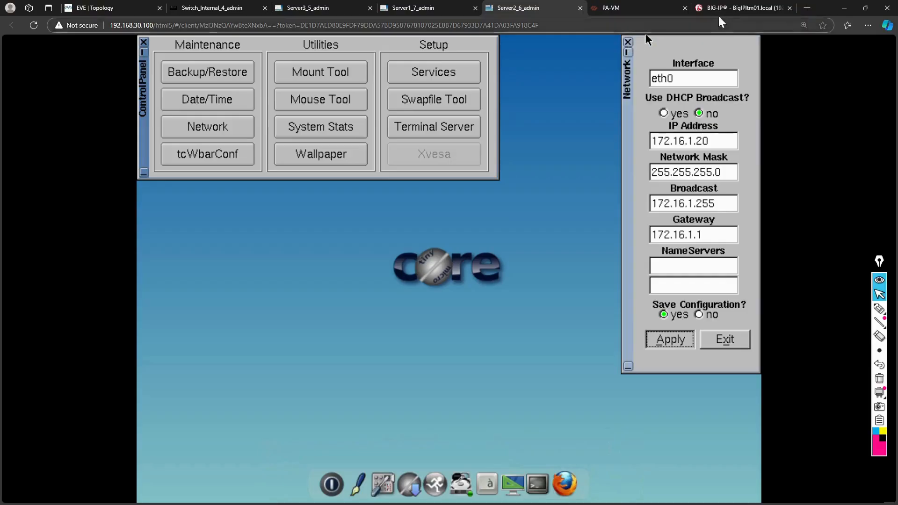
Return to the BIG-IP and refresh the SapiumServer2 node properties to recheck its availability
{"action": "left_click", "coordinate": [736, 8]}
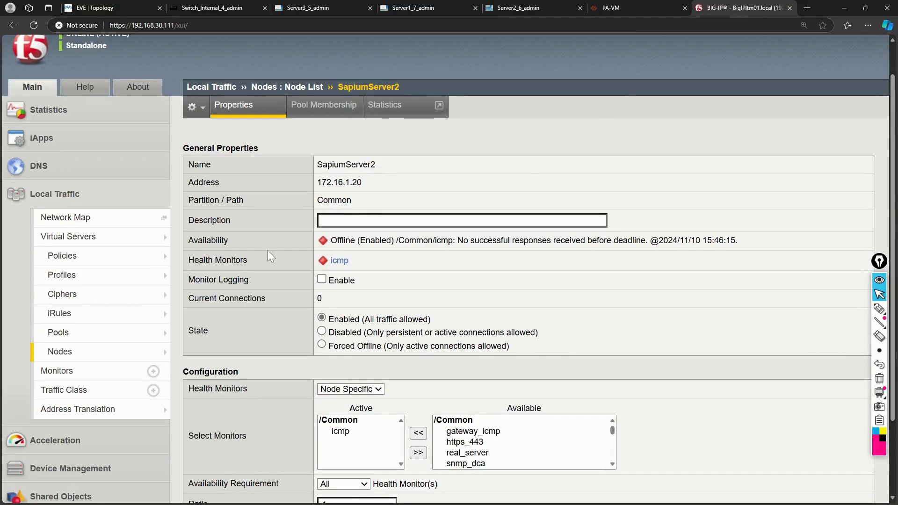
{"action": "left_click", "coordinate": [251, 108]}
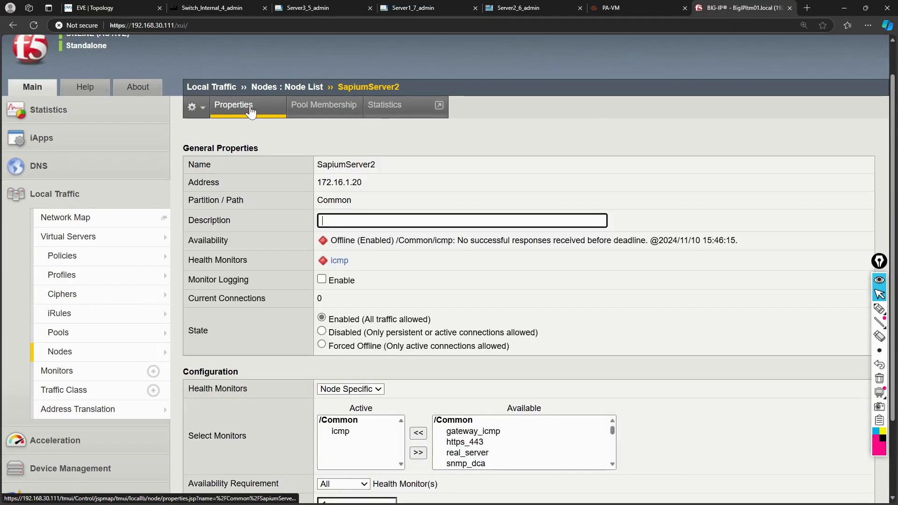
{"action": "left_click", "coordinate": [250, 108]}
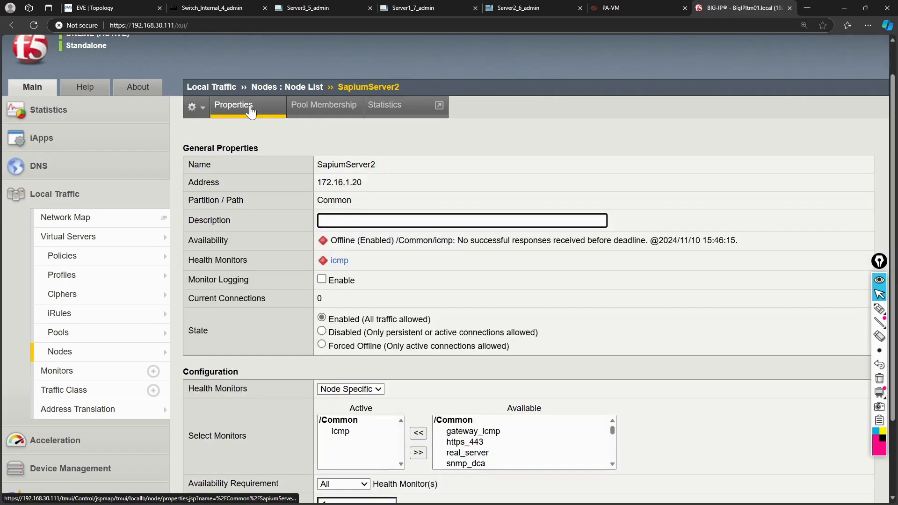
{"action": "left_click", "coordinate": [251, 109]}
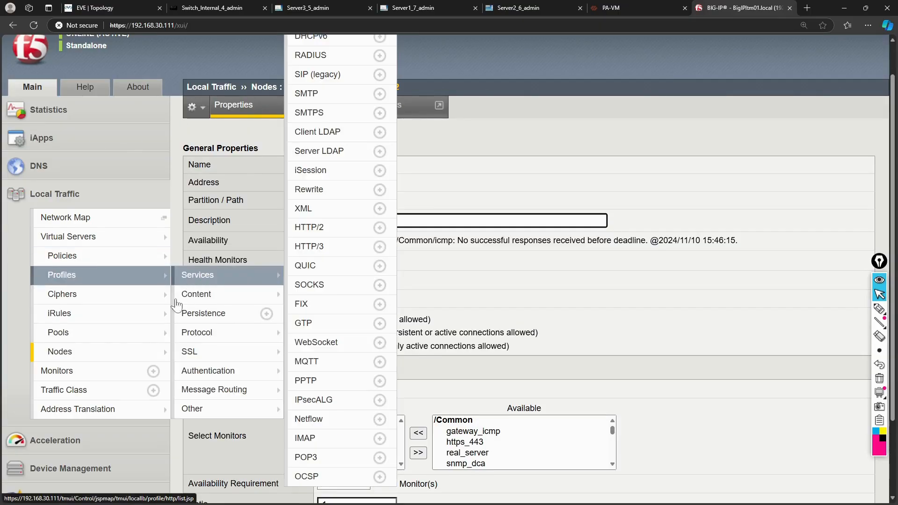
Open Sapium_http_pool from the pool list and display its members
{"action": "mouse_move", "coordinate": [114, 340]}
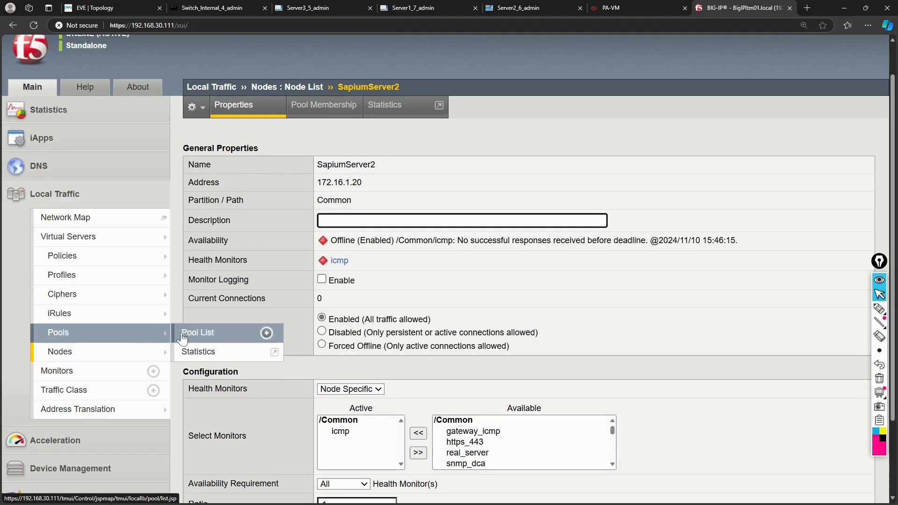
{"action": "left_click", "coordinate": [191, 333]}
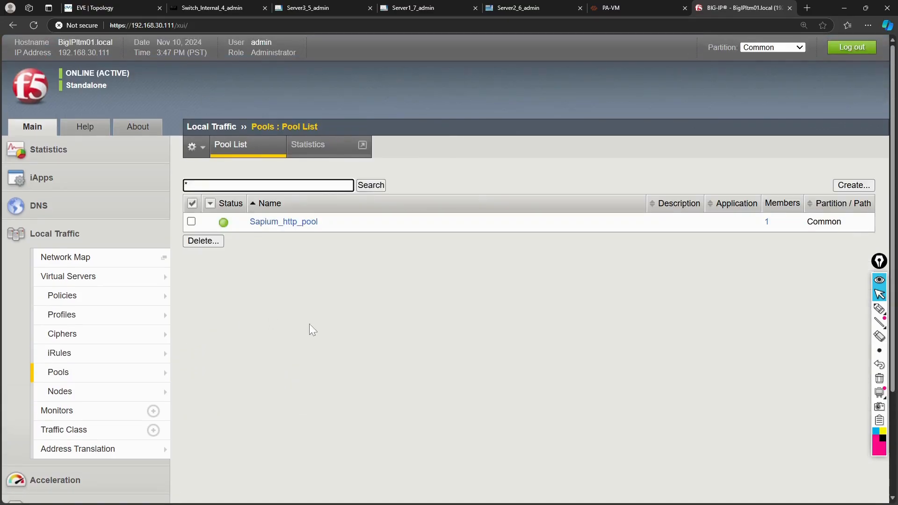
{"action": "left_click", "coordinate": [278, 221]}
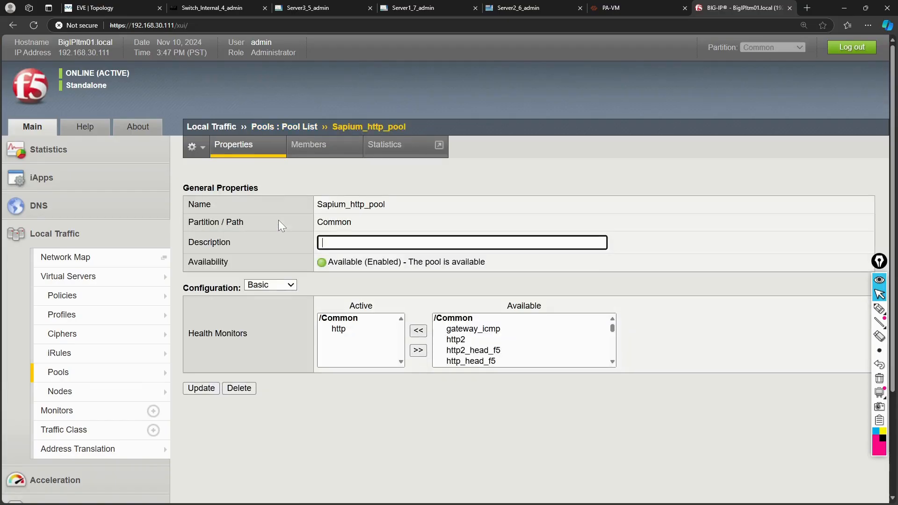
{"action": "left_click", "coordinate": [315, 147]}
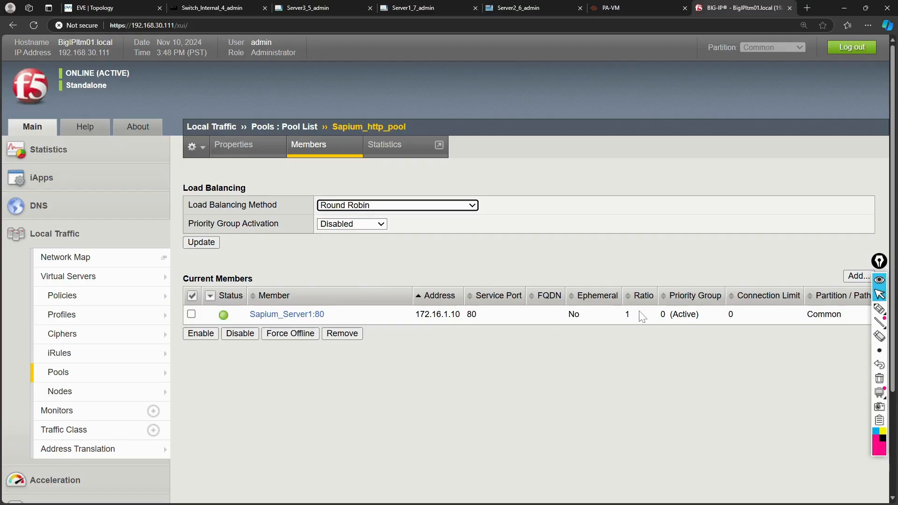
Add the existing SapiumServer2 (172.16.1.20) node to Sapium_http_pool on HTTP port 80 and refresh the member list
{"action": "left_click", "coordinate": [849, 278]}
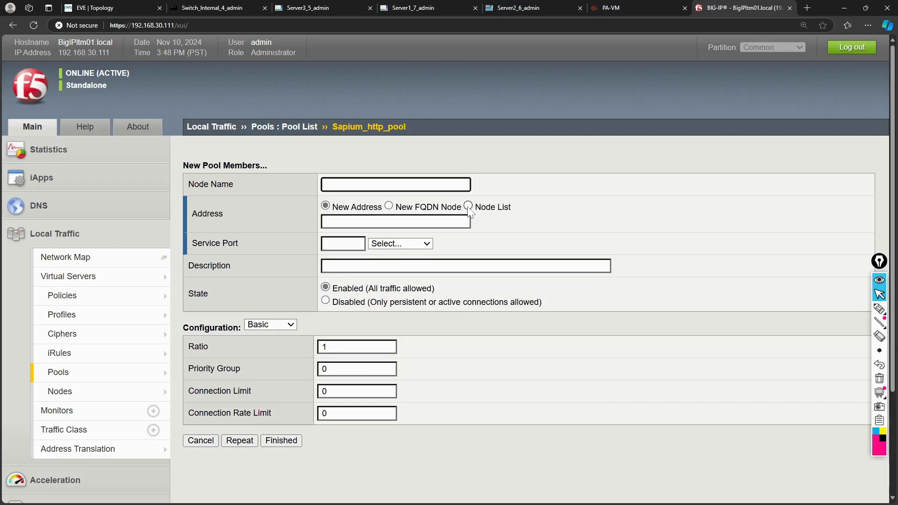
{"action": "left_click", "coordinate": [468, 207]}
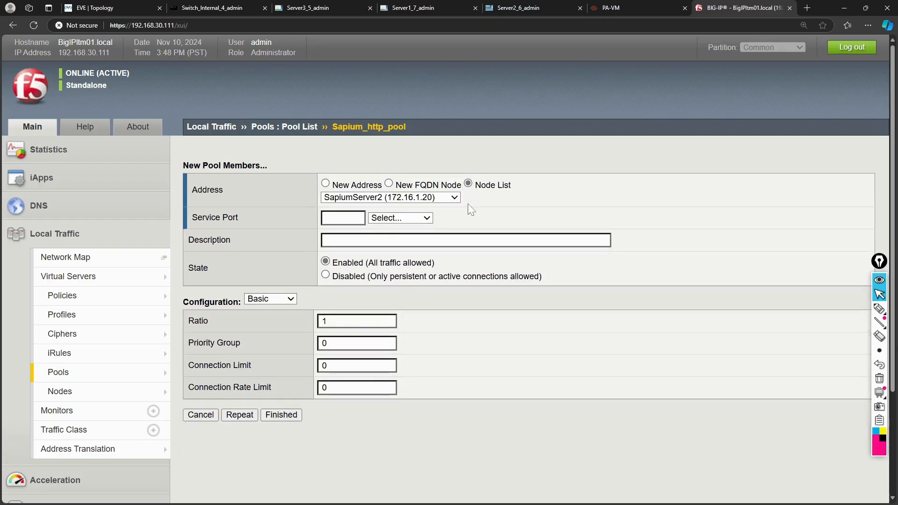
{"action": "left_click", "coordinate": [396, 202]}
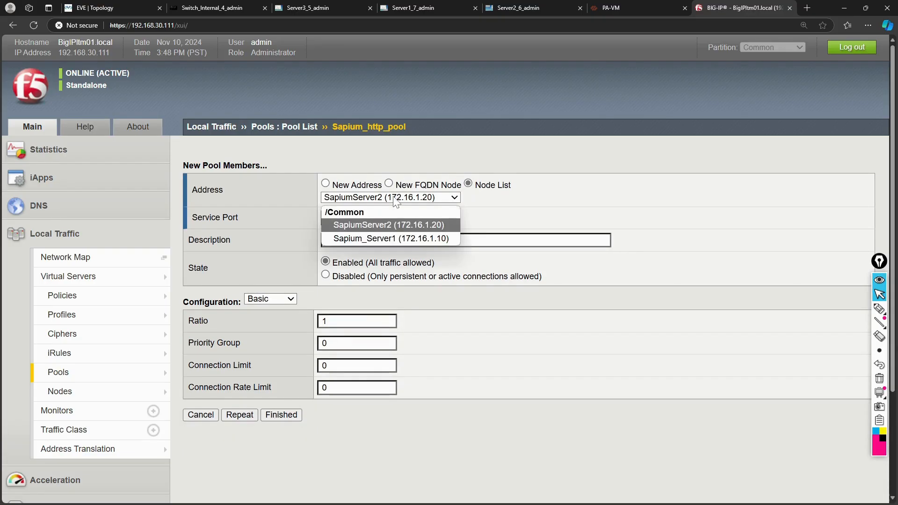
{"action": "left_click", "coordinate": [395, 225]}
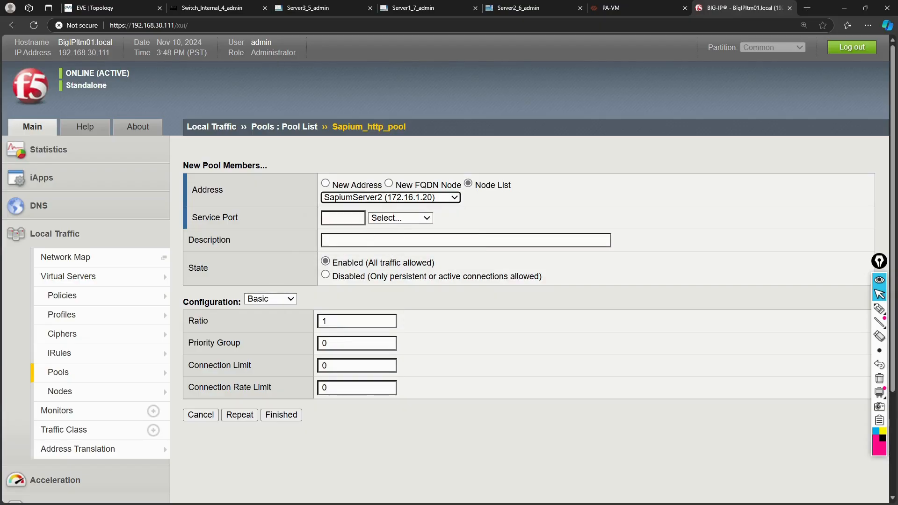
{"action": "left_click", "coordinate": [402, 222]}
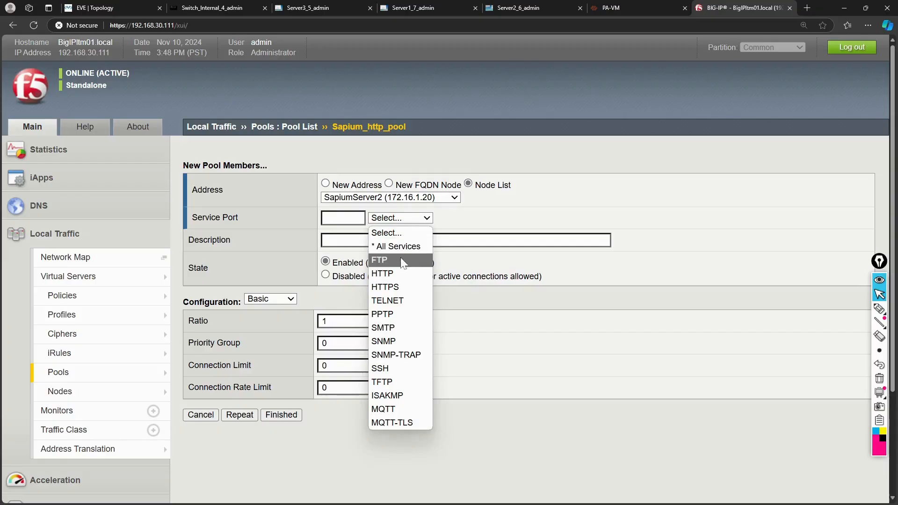
{"action": "left_click", "coordinate": [399, 274]}
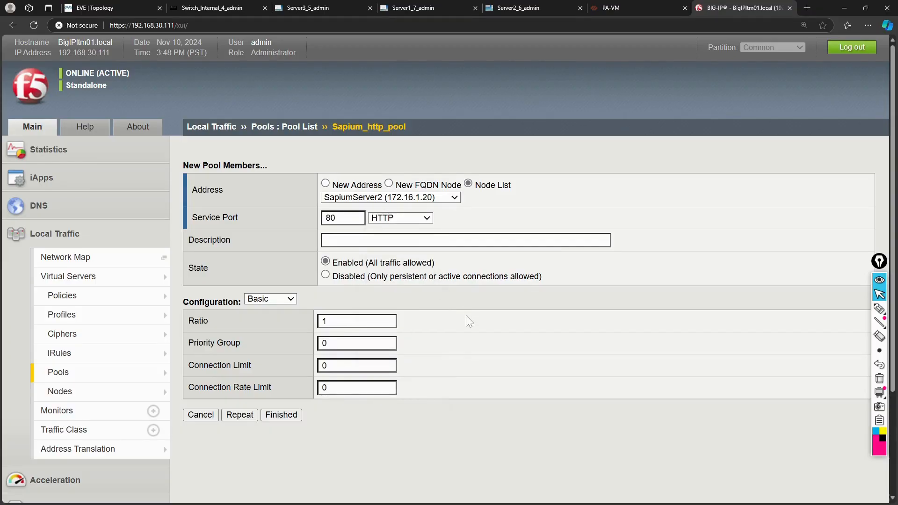
{"action": "left_click", "coordinate": [279, 416]}
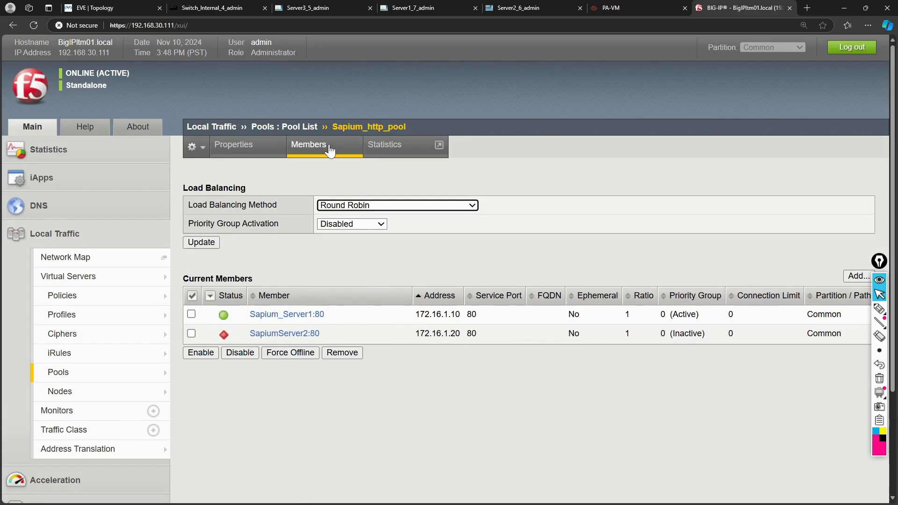
{"action": "left_click", "coordinate": [330, 151]}
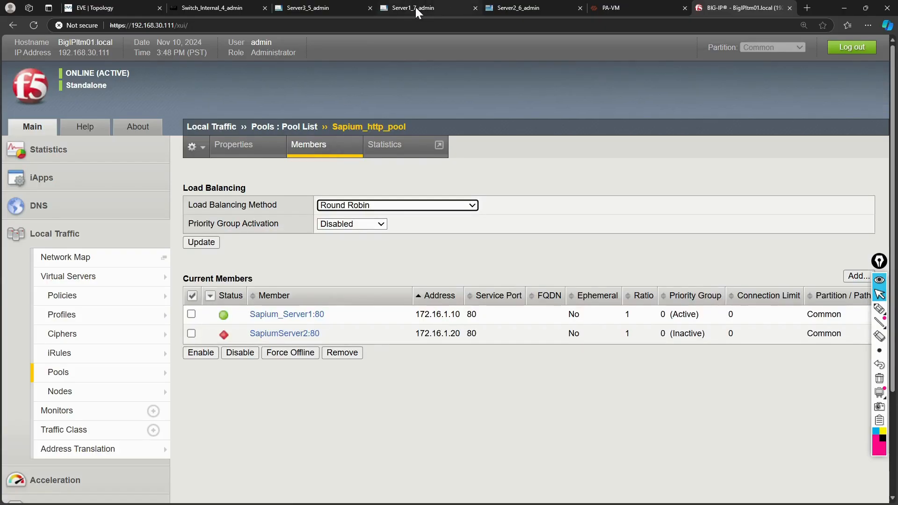
Switch to the Server2 console and run ifconfig in a terminal to check the eth0 address
{"action": "left_click", "coordinate": [518, 9]}
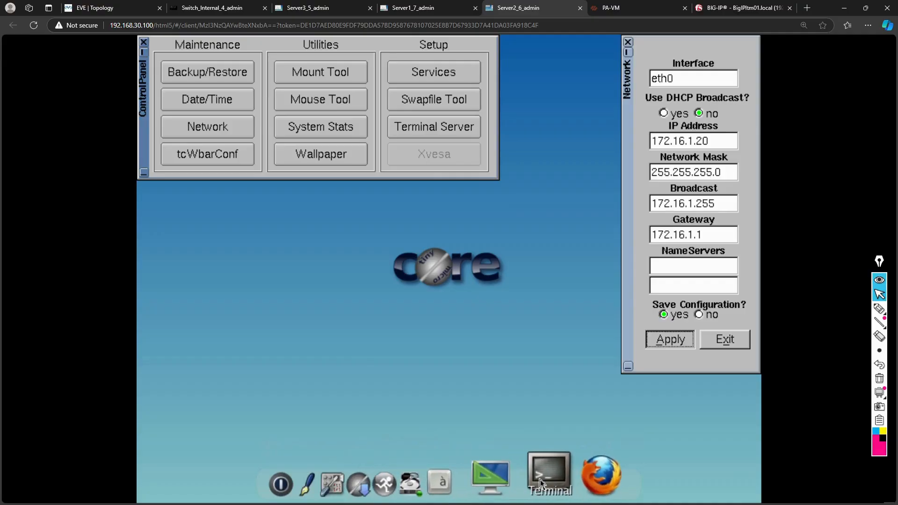
{"action": "left_click", "coordinate": [541, 483]}
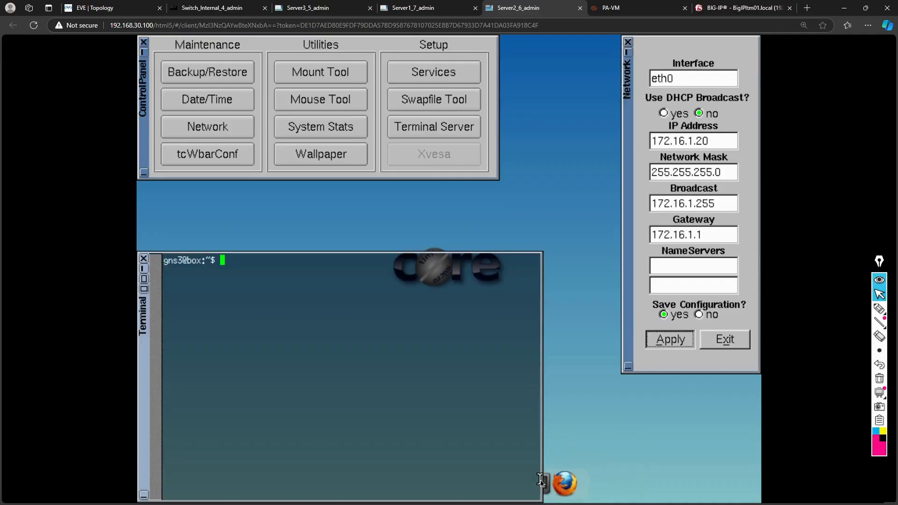
{"action": "type", "text": "ifconfi"}
{"action": "type", "text": "g"}
{"action": "key", "text": "Return"}
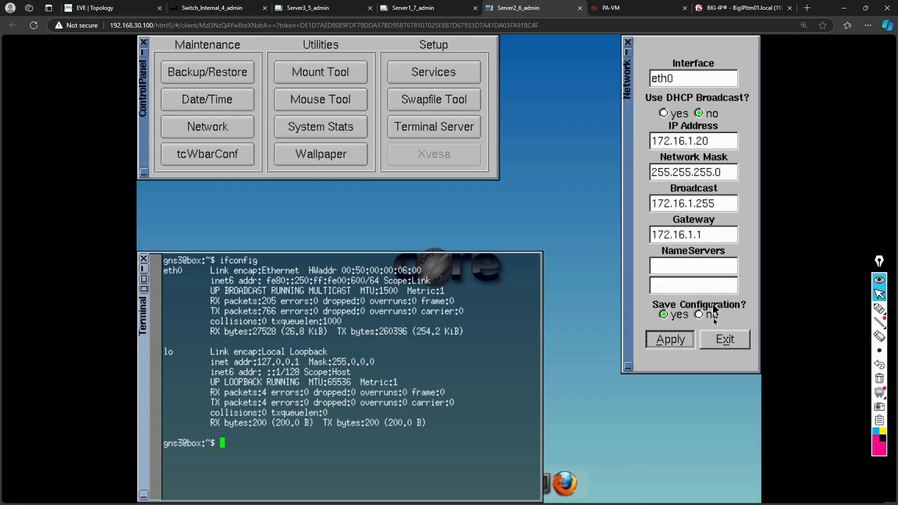
Reapply Server2's network configuration, close the network settings and collapse the terminal window
{"action": "left_click", "coordinate": [674, 347]}
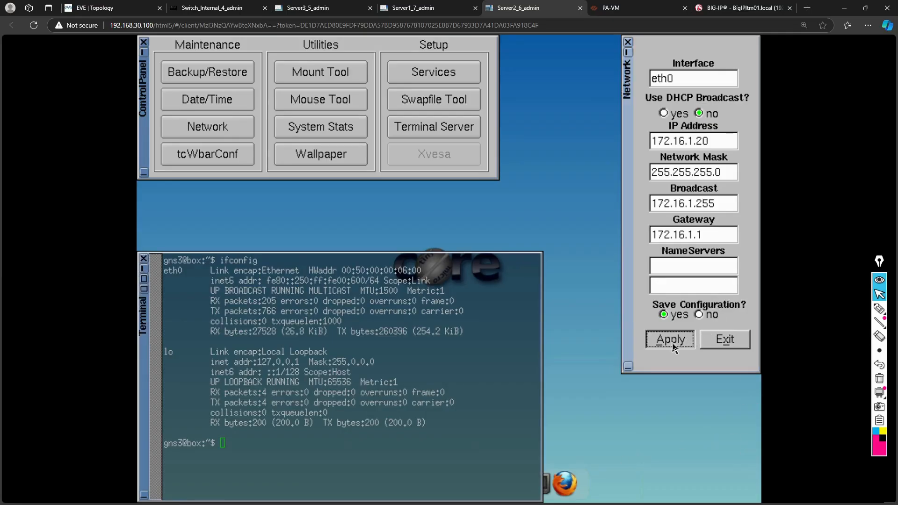
{"action": "left_click", "coordinate": [725, 340]}
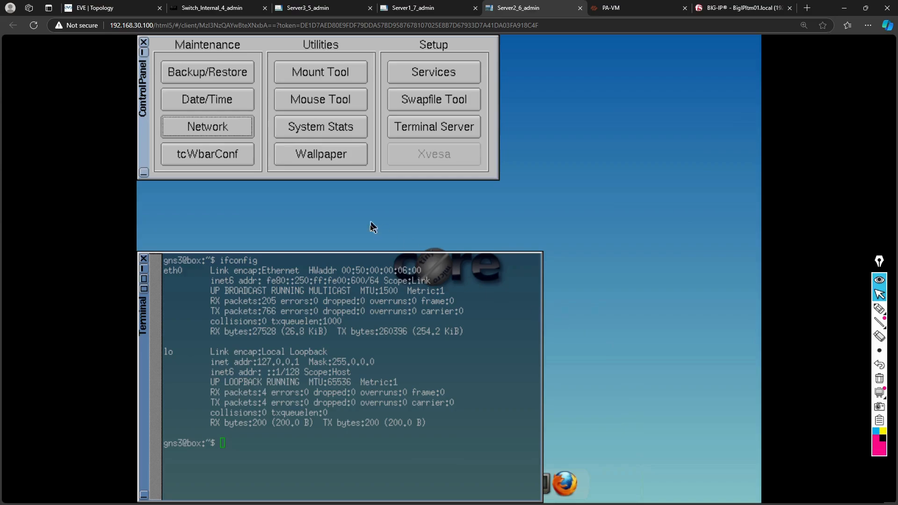
{"action": "left_click", "coordinate": [144, 269]}
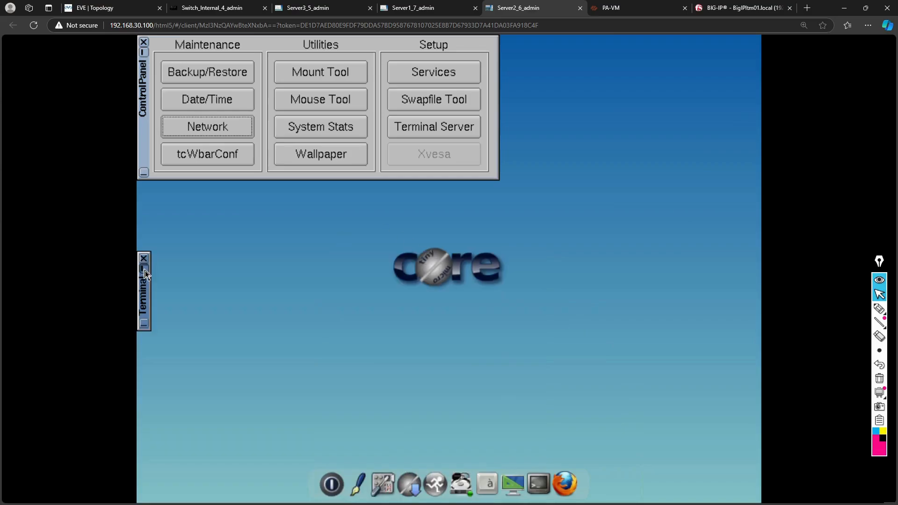
Reopen Server2's network settings, enter IP address 172.16.1.20 and gateway 172.16.1.1 for eth0, and apply them
{"action": "left_click", "coordinate": [223, 130]}
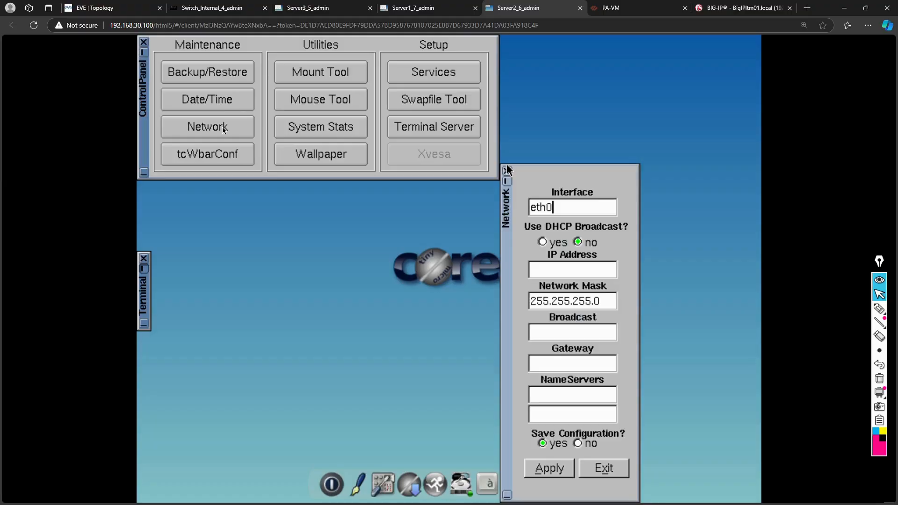
{"action": "left_click", "coordinate": [564, 274]}
{"action": "type", "text": "172.16.1.20"}
{"action": "left_click", "coordinate": [563, 332]}
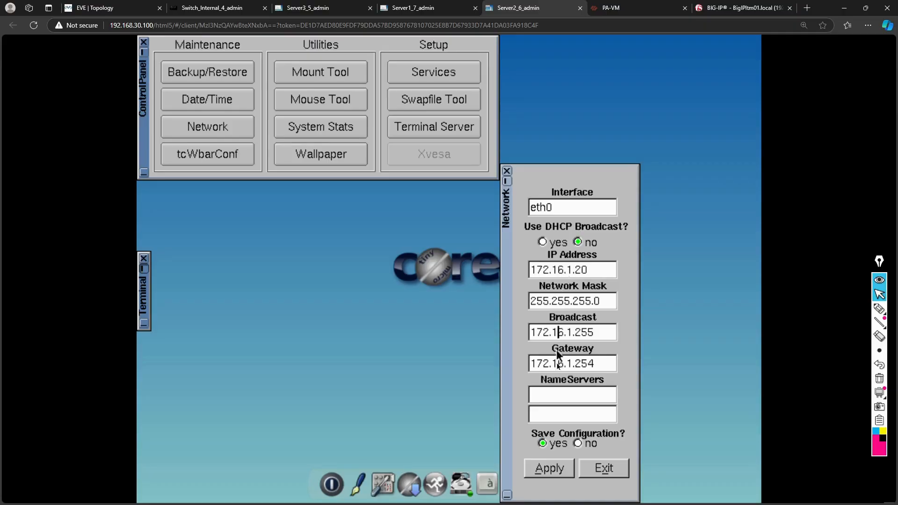
{"action": "key", "text": "BackSpace"}
{"action": "key", "text": "BackSpace"}
{"action": "key", "text": "BackSpace"}
{"action": "type", "text": "1"}
{"action": "left_click", "coordinate": [556, 467]}
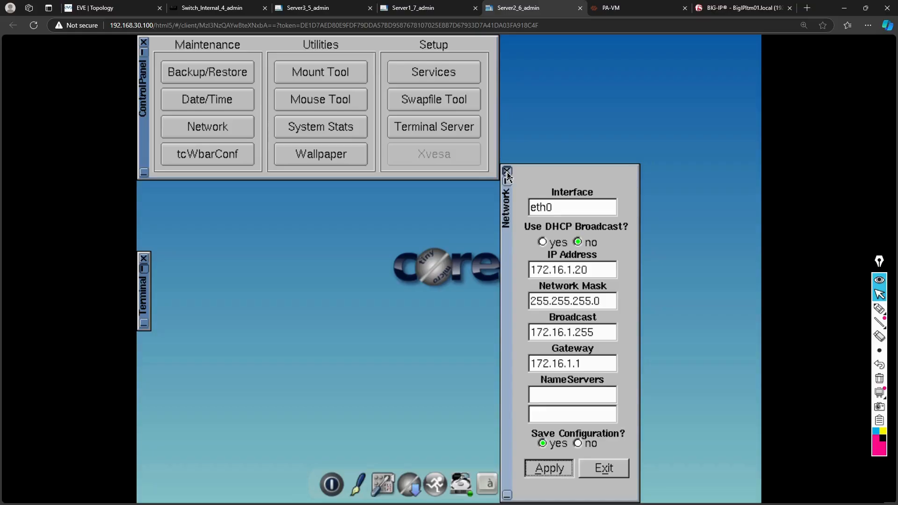
Check the Server1 and Server3 consoles and the EVE topology, then return to the Sapium_http_pool members on the BIG-IP
{"action": "left_click", "coordinate": [425, 10]}
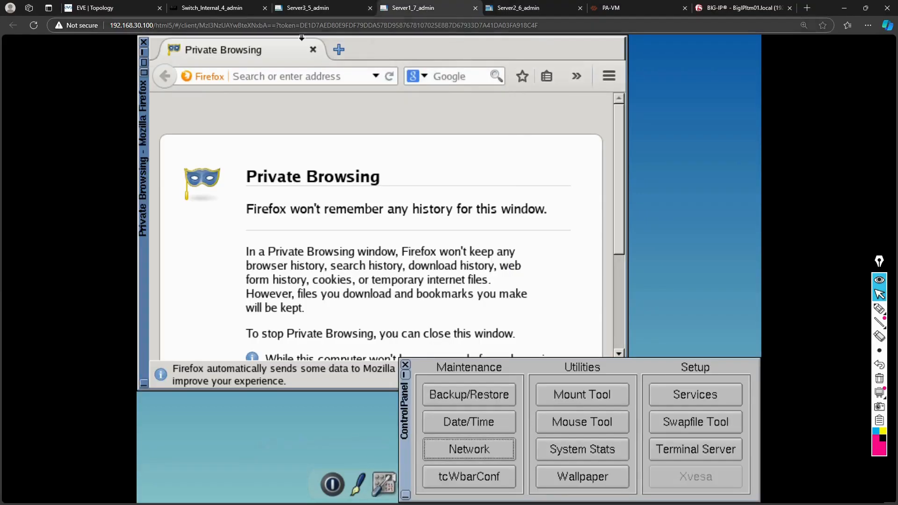
{"action": "left_click", "coordinate": [316, 11]}
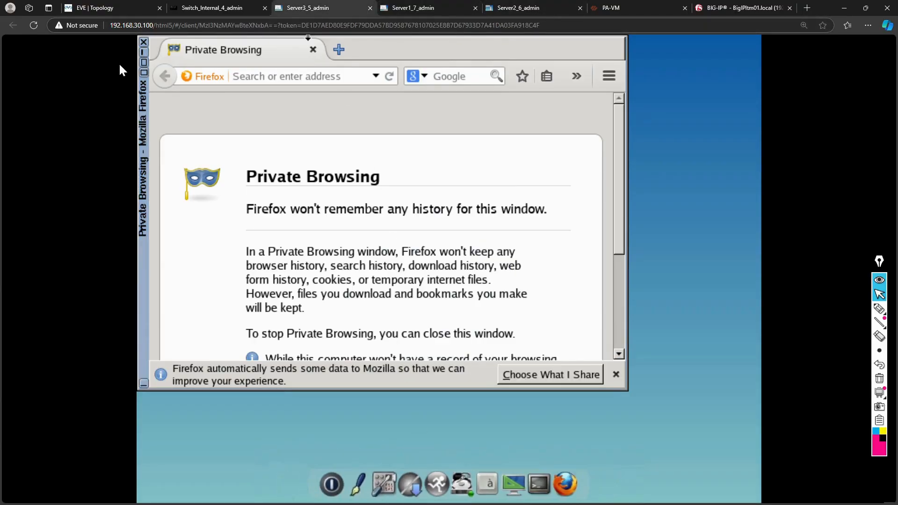
{"action": "left_click", "coordinate": [114, 9]}
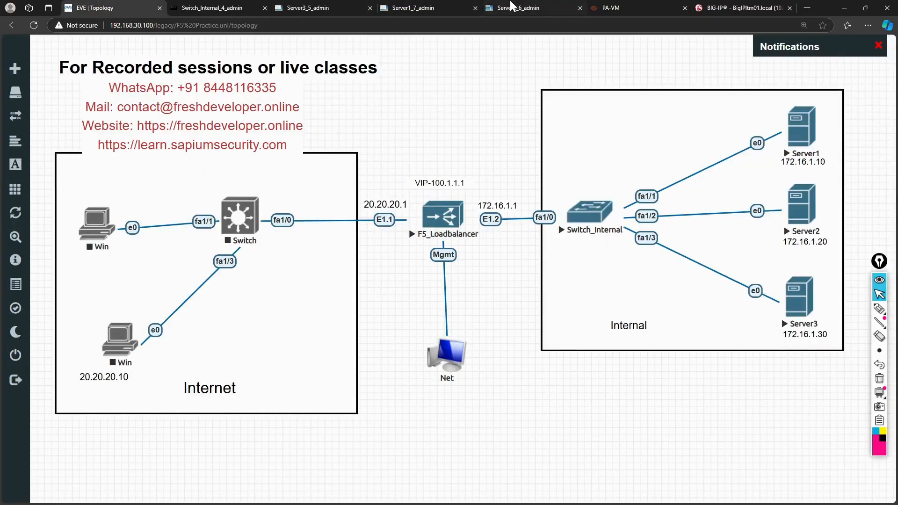
{"action": "left_click", "coordinate": [727, 8]}
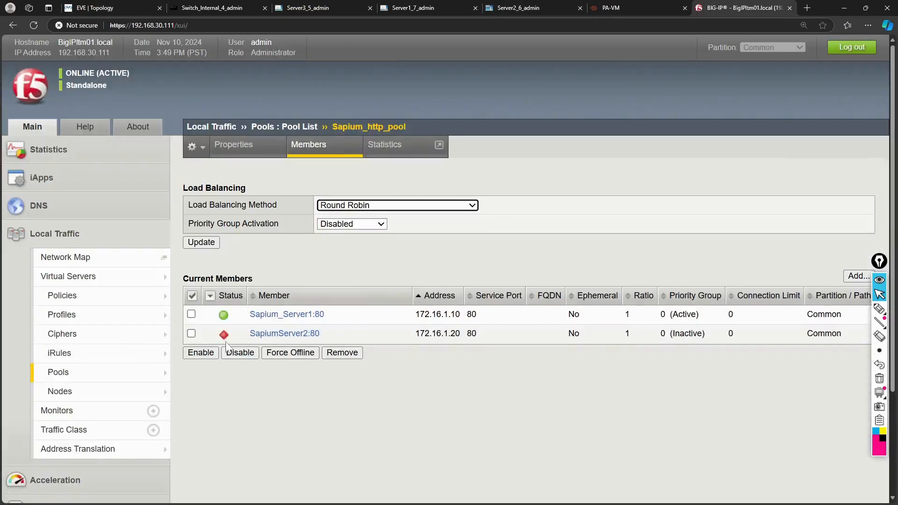
Refresh the pool members, then start a new node in the node list and name it SapiumServer3
{"action": "left_click", "coordinate": [311, 155]}
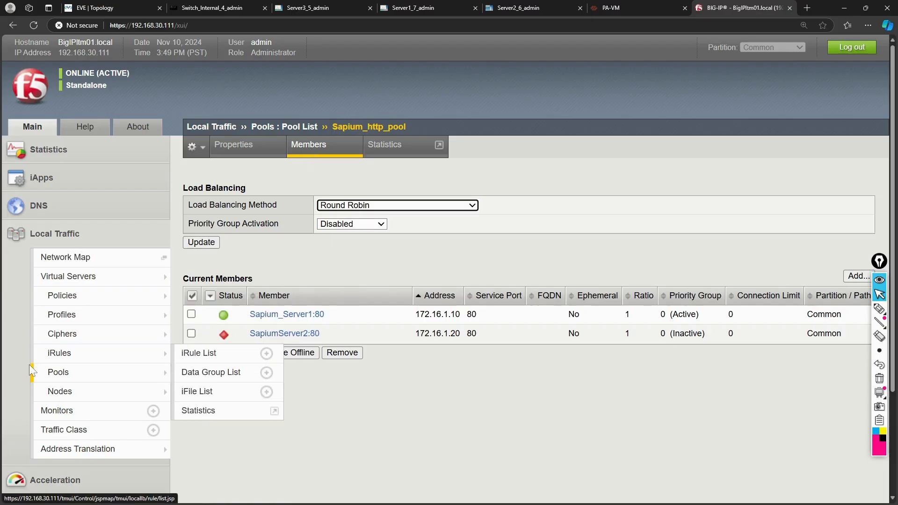
{"action": "mouse_move", "coordinate": [66, 393]}
{"action": "left_click", "coordinate": [186, 393]}
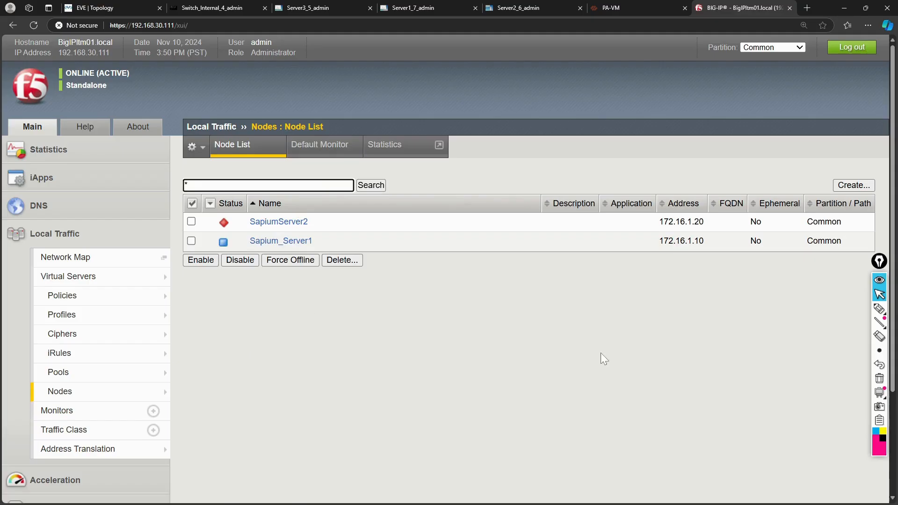
{"action": "left_click", "coordinate": [859, 186]}
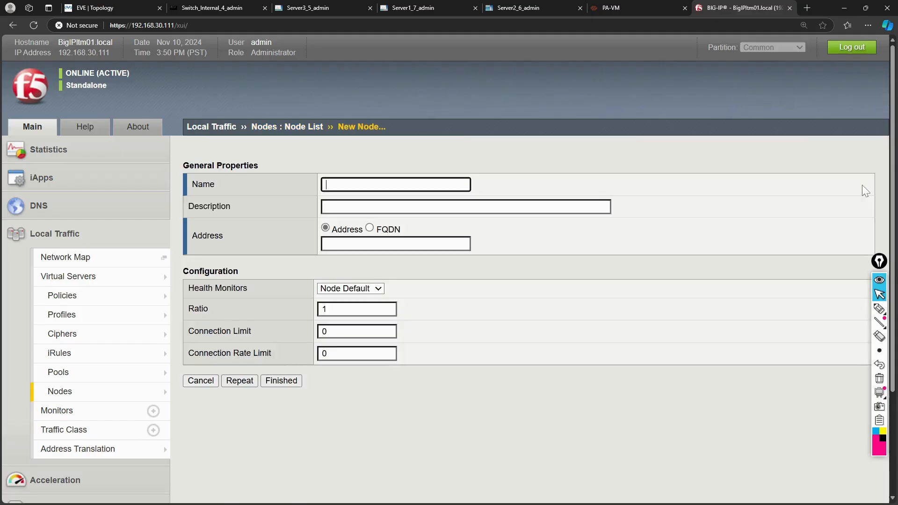
{"action": "type", "text": "S"}
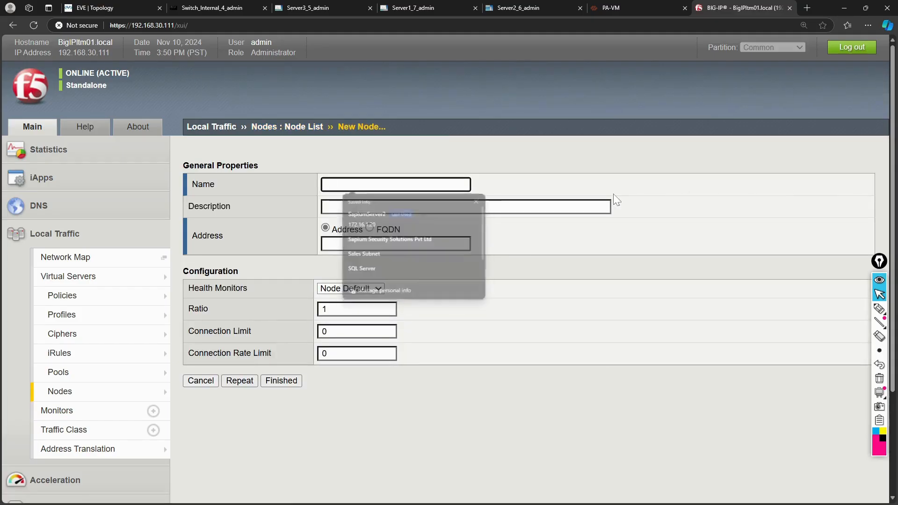
{"action": "type", "text": "apiu"}
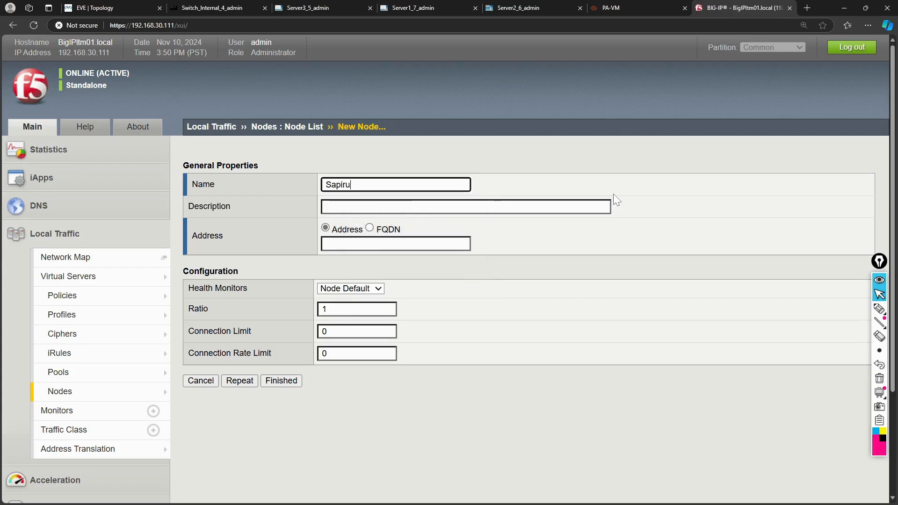
{"action": "type", "text": "m Ser"}
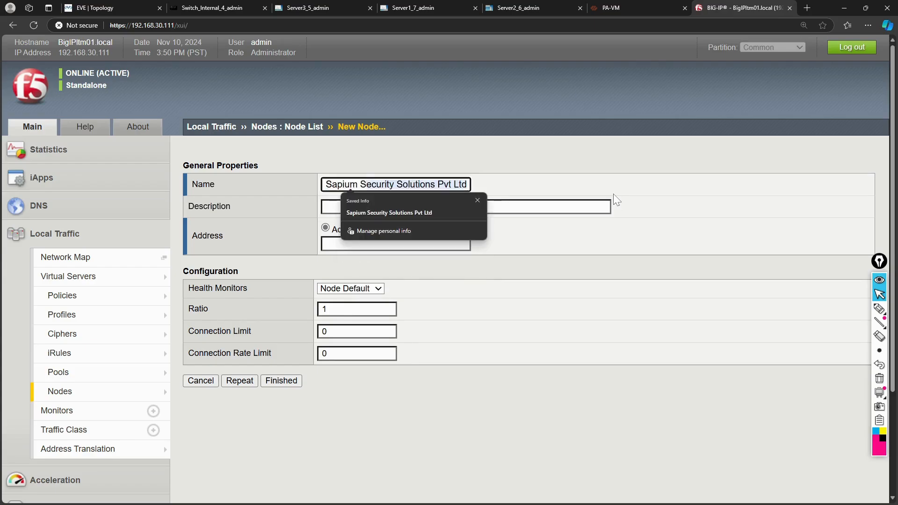
{"action": "type", "text": "v"}
{"action": "key", "text": "BackSpace"}
{"action": "key", "text": "BackSpace"}
{"action": "key", "text": "BackSpace"}
{"action": "key", "text": "BackSpace"}
{"action": "key", "text": "BackSpace"}
{"action": "type", "text": "SapiumS"}
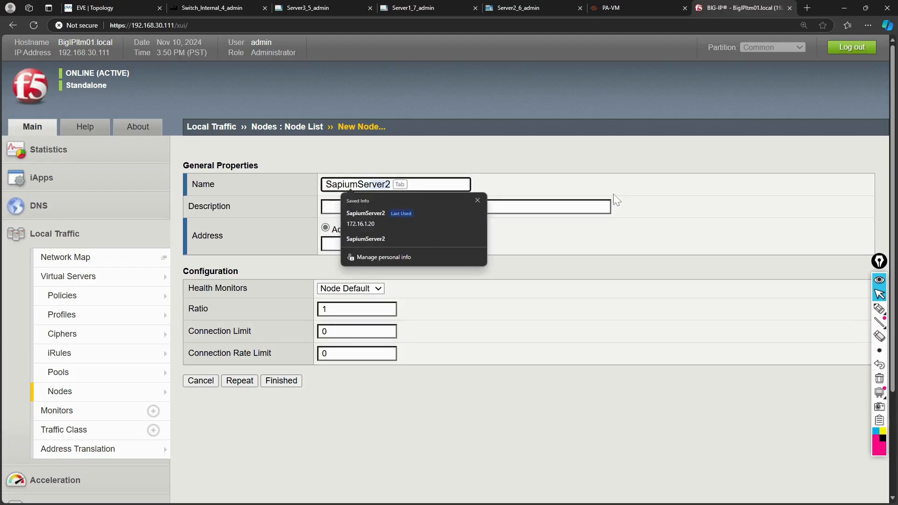
{"action": "type", "text": "erver3"}
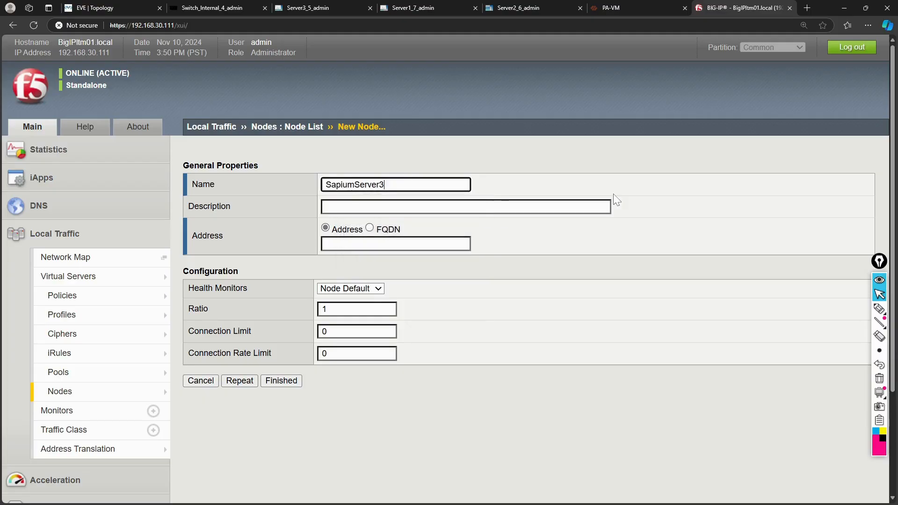
{"action": "left_click", "coordinate": [502, 285]}
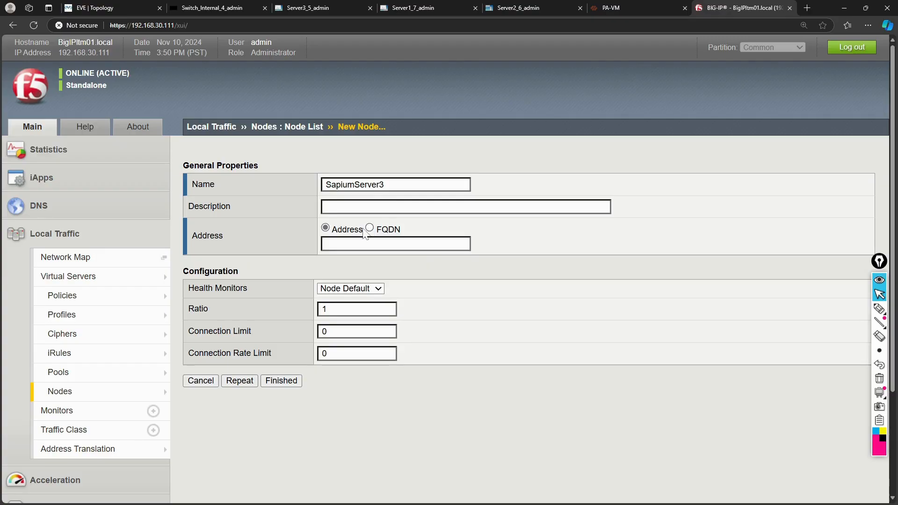
Set the new node's address to 172.16.1.30
{"action": "left_click", "coordinate": [350, 243]}
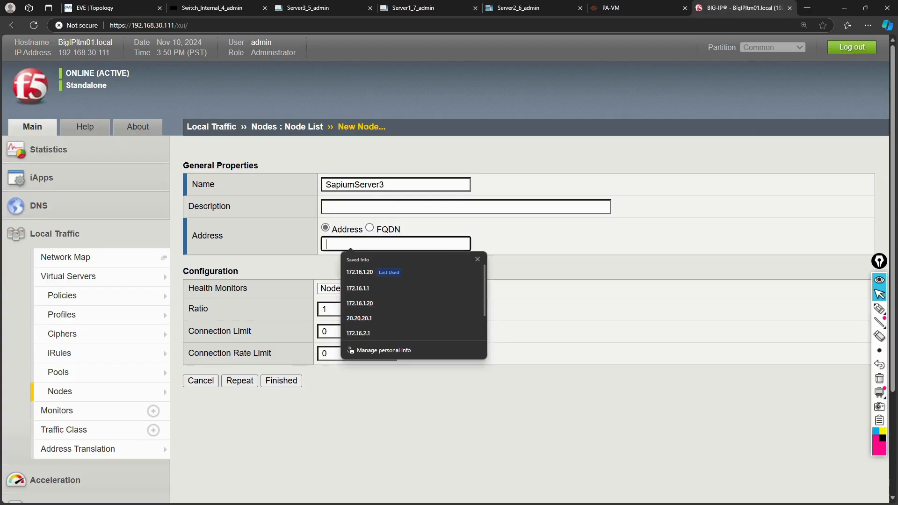
{"action": "left_click", "coordinate": [365, 273]}
{"action": "key", "text": "BackSpace"}
{"action": "key", "text": "BackSpace"}
{"action": "type", "text": "30"}
{"action": "left_click", "coordinate": [397, 296]}
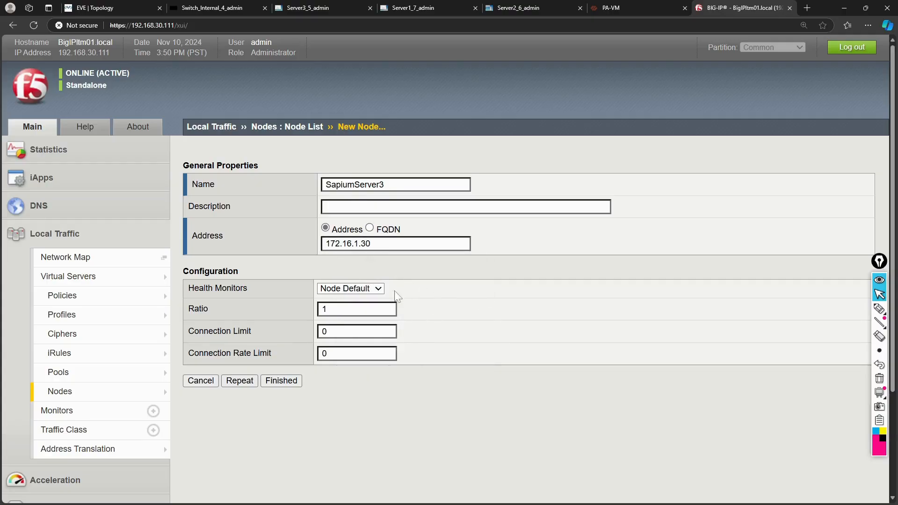
Set the node's health monitors to Node Specific, make icmp the active monitor and finish creating the node
{"action": "left_click", "coordinate": [363, 287]}
{"action": "left_click", "coordinate": [352, 317]}
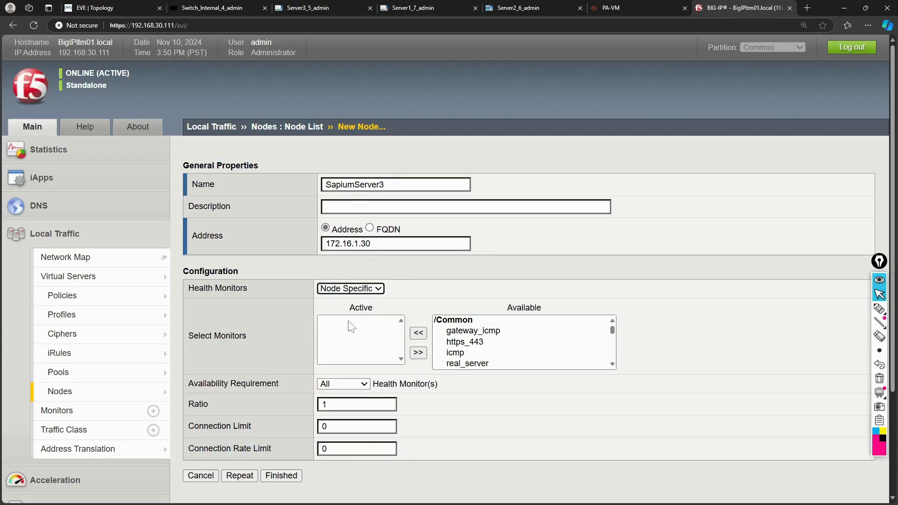
{"action": "left_click", "coordinate": [451, 353]}
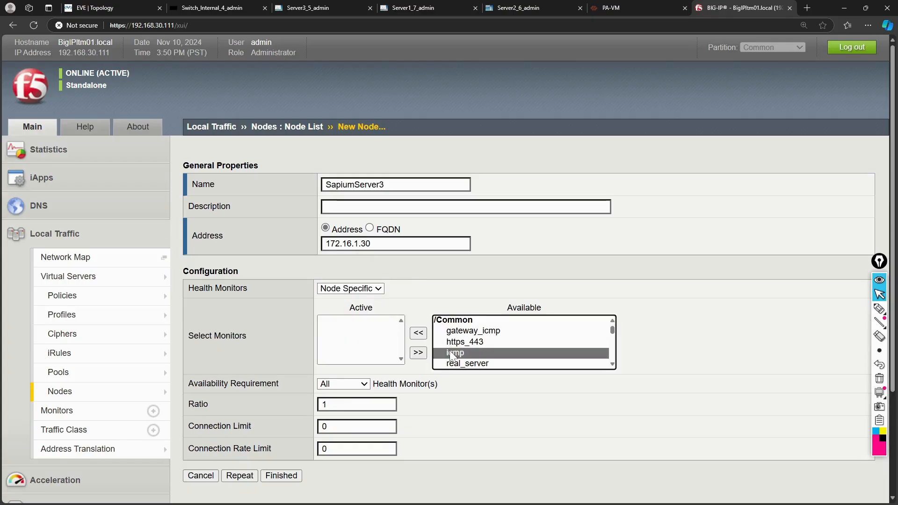
{"action": "left_click", "coordinate": [417, 332]}
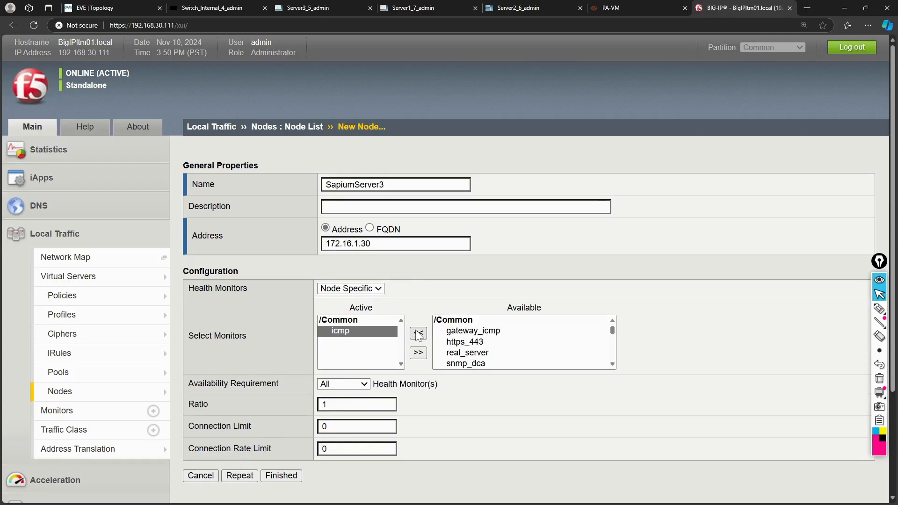
{"action": "left_click", "coordinate": [280, 475]}
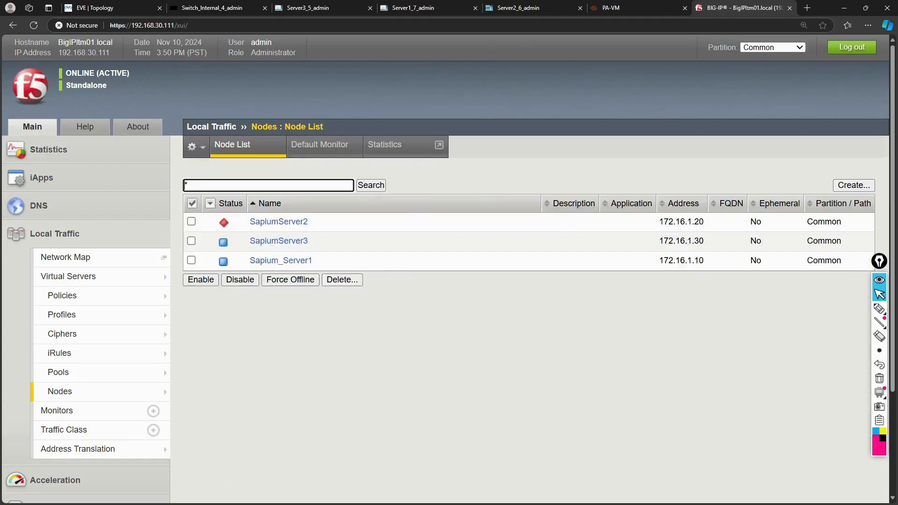
Switch to the Server3 console, open its network settings and enter IP address 172.16.1.30 for eth0
{"action": "left_click", "coordinate": [313, 7]}
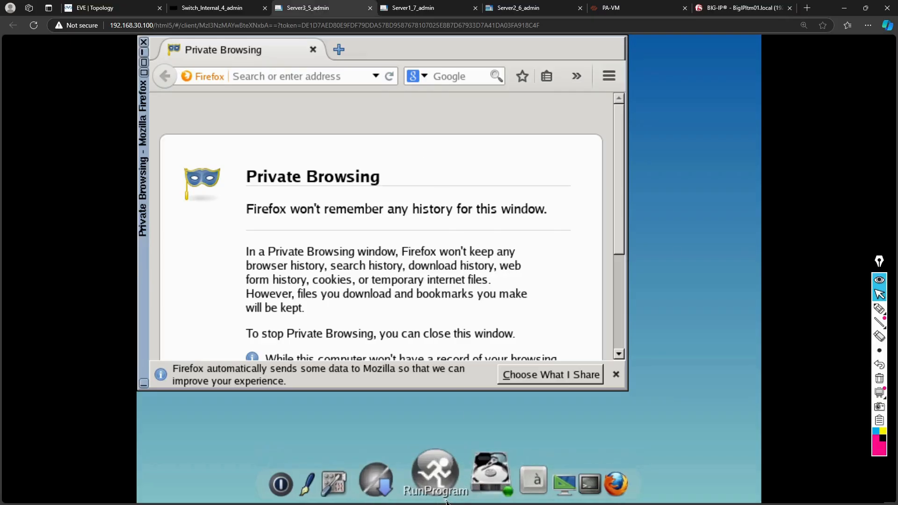
{"action": "left_click", "coordinate": [392, 487]}
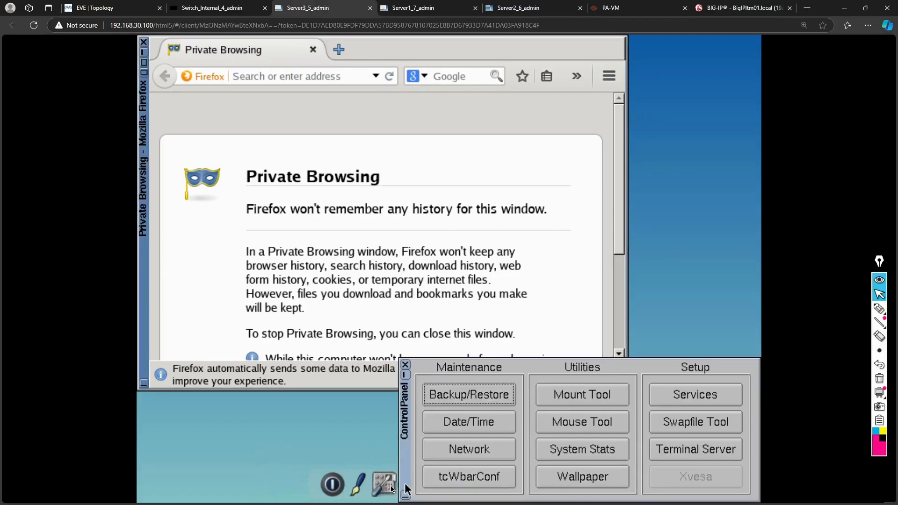
{"action": "left_click", "coordinate": [484, 453]}
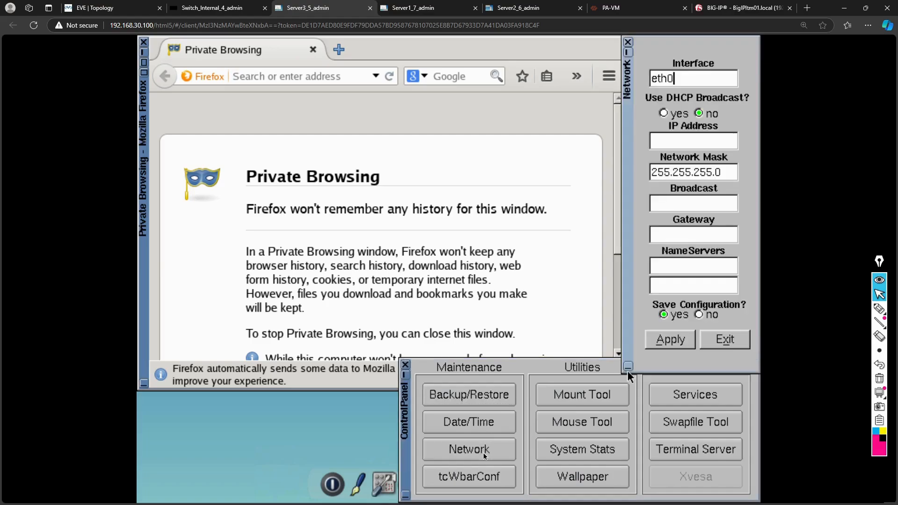
{"action": "left_click", "coordinate": [670, 141]}
{"action": "type", "text": "172.16.1.30"}
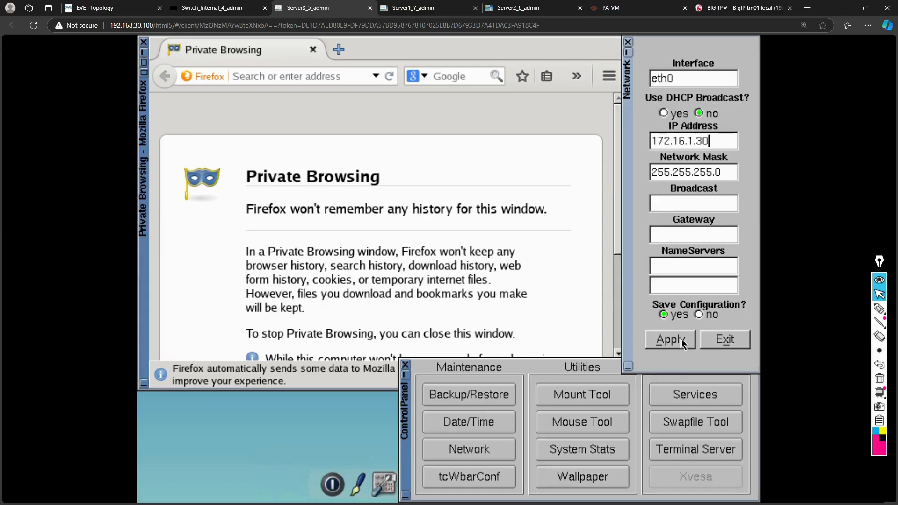
Set Server3's gateway to 172.16.1.1, apply the configuration with saving enabled and close the network settings
{"action": "left_click", "coordinate": [704, 234]}
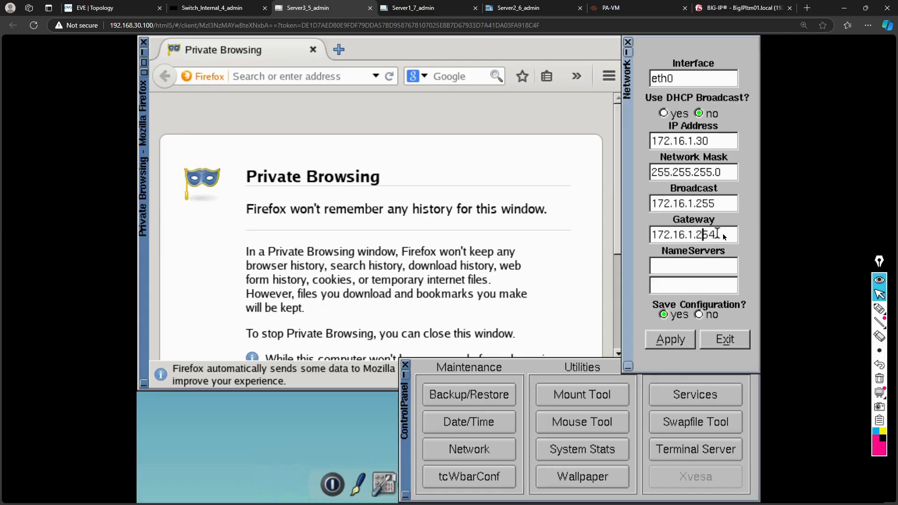
{"action": "key", "text": "BackSpace"}
{"action": "key", "text": "BackSpace"}
{"action": "key", "text": "BackSpace"}
{"action": "type", "text": "1"}
{"action": "left_click", "coordinate": [686, 340]}
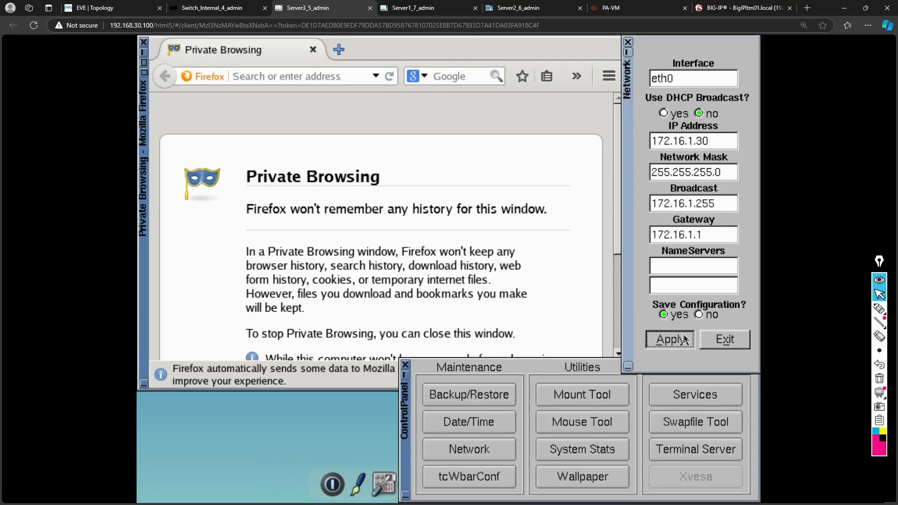
{"action": "left_click", "coordinate": [726, 342]}
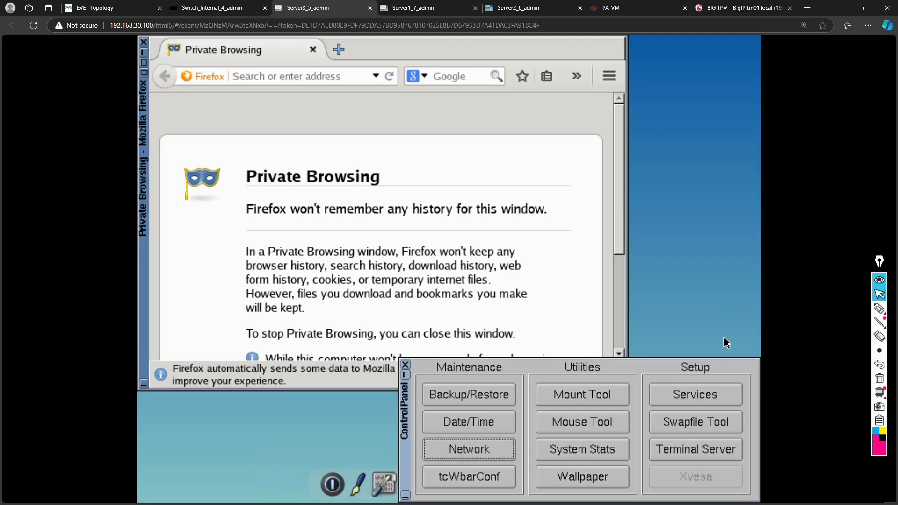
Return to the BIG-IP node list and open SapiumServer3's properties to check its availability
{"action": "right_click", "coordinate": [699, 224]}
{"action": "left_click", "coordinate": [685, 169]}
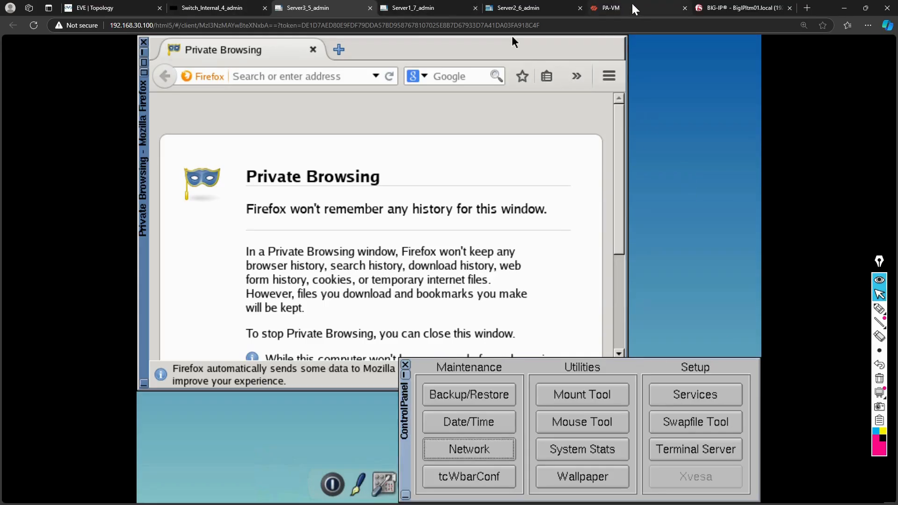
{"action": "left_click", "coordinate": [723, 8]}
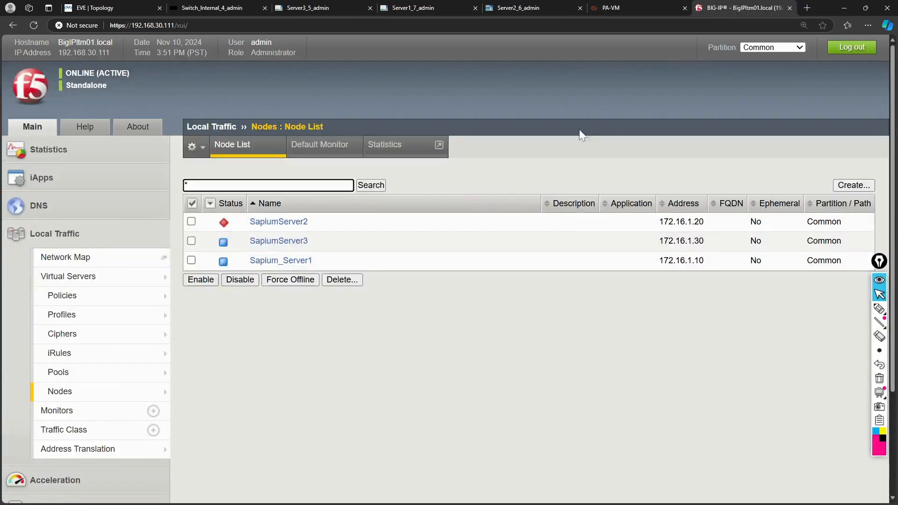
{"action": "left_click", "coordinate": [253, 151]}
{"action": "left_click", "coordinate": [280, 243]}
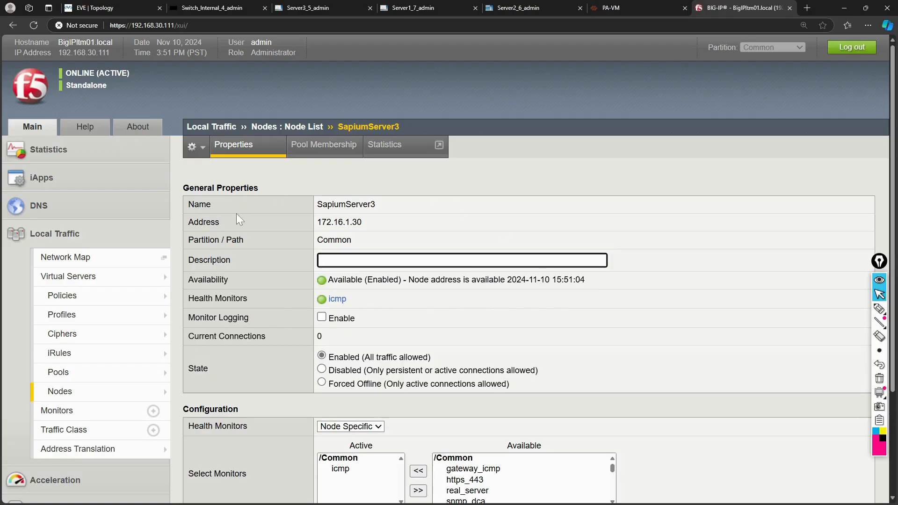
Open the members of Sapium_http_pool and inspect the properties of member SapiumServer2:80
{"action": "mouse_move", "coordinate": [107, 373]}
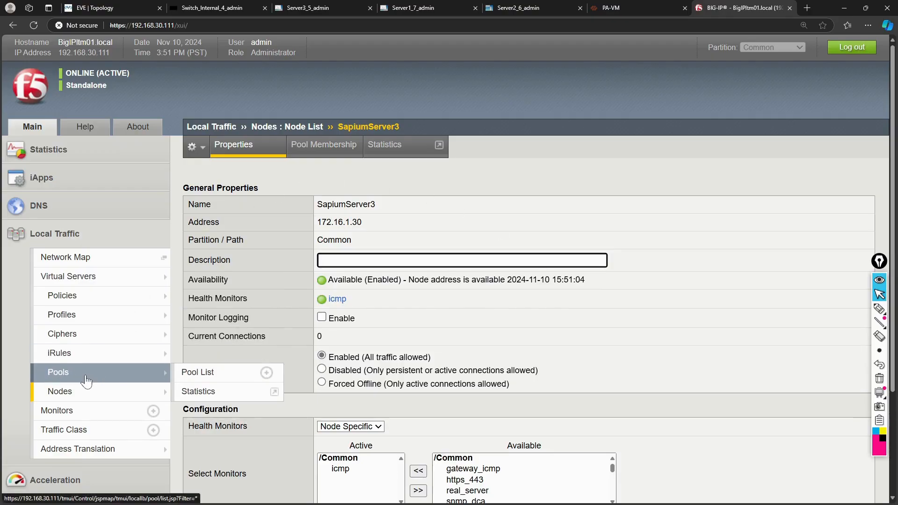
{"action": "left_click", "coordinate": [193, 377]}
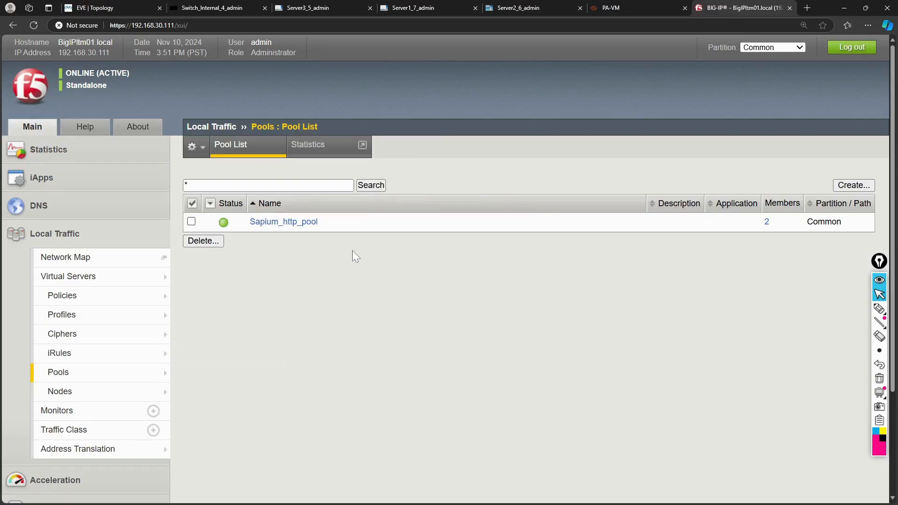
{"action": "left_click", "coordinate": [284, 223]}
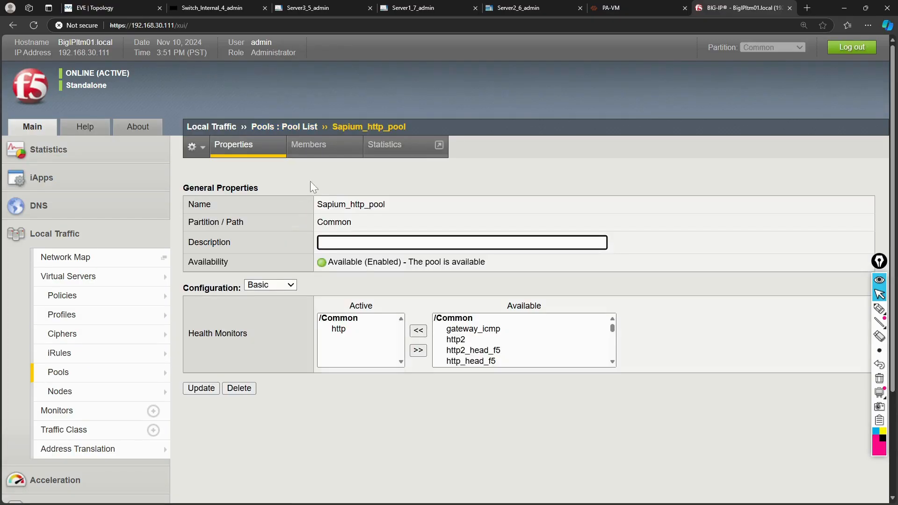
{"action": "left_click", "coordinate": [317, 146]}
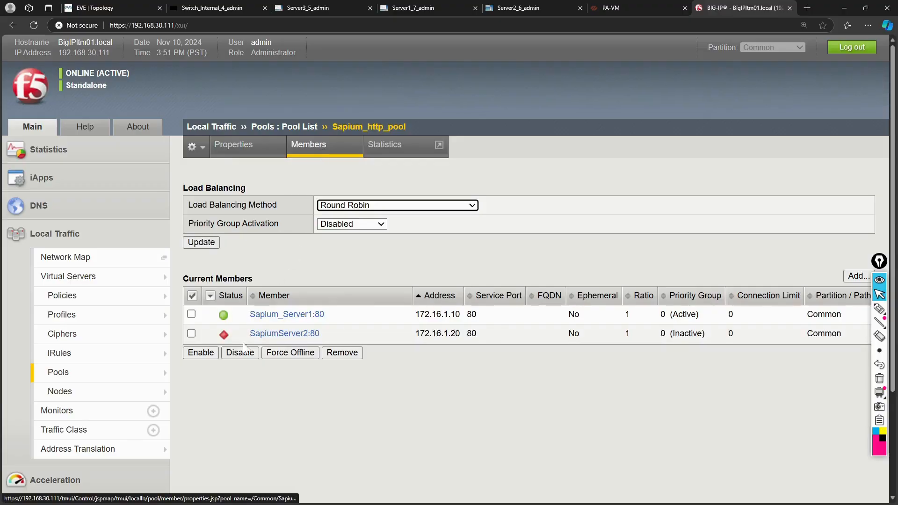
{"action": "mouse_move", "coordinate": [228, 320]}
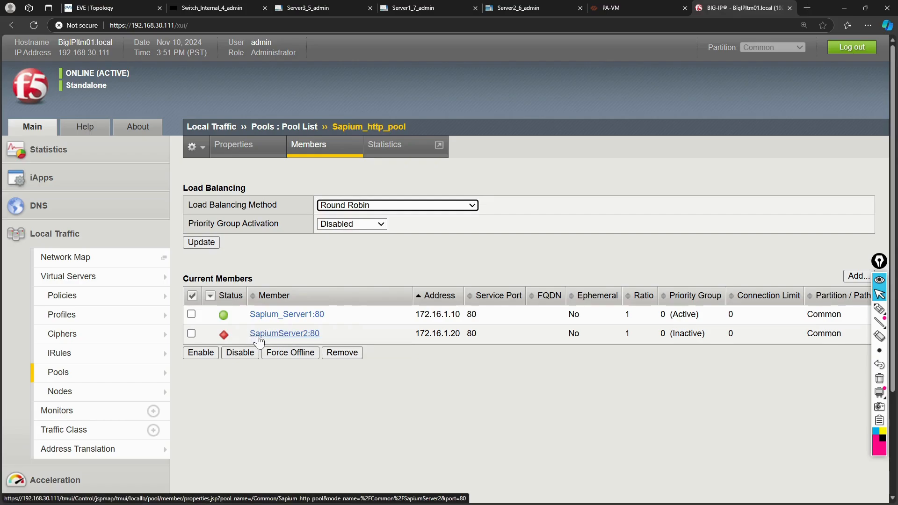
{"action": "left_click", "coordinate": [259, 334]}
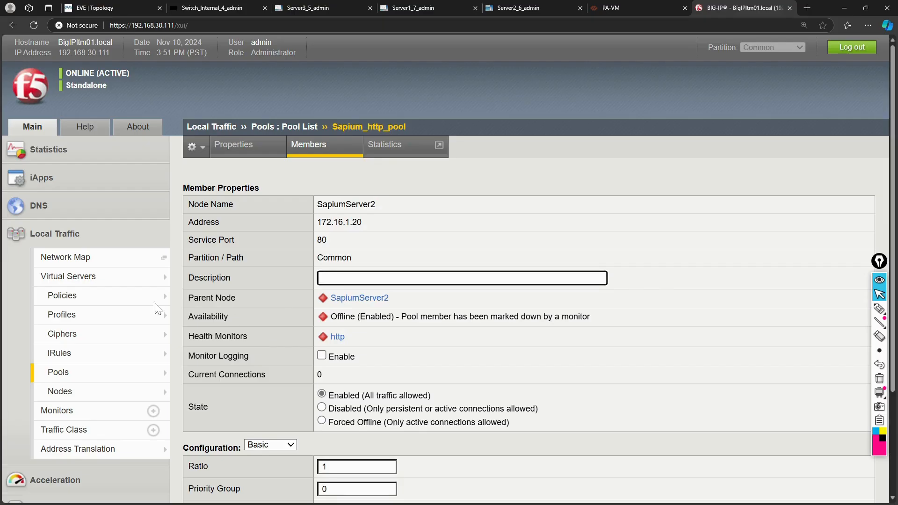
Return to the pool list to check the pool's status, then open the virtual server list
{"action": "mouse_move", "coordinate": [86, 376]}
{"action": "left_click", "coordinate": [196, 374]}
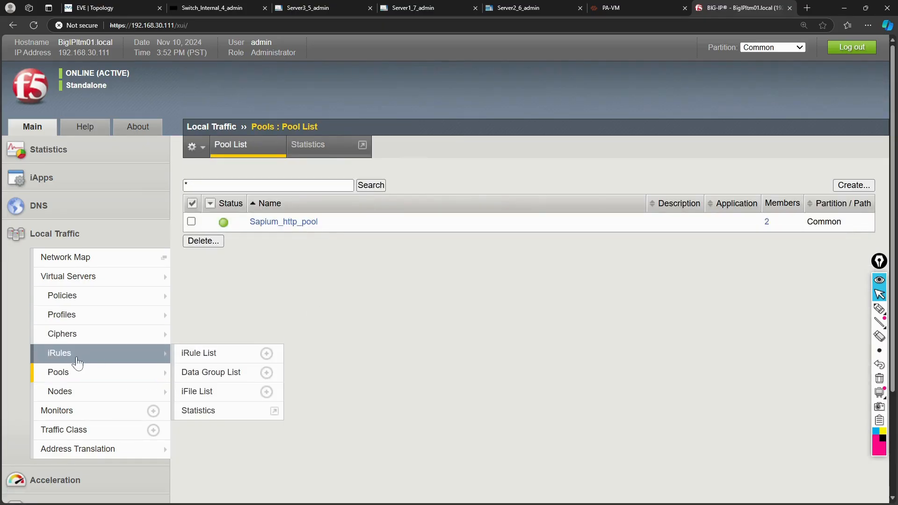
{"action": "mouse_move", "coordinate": [90, 354]}
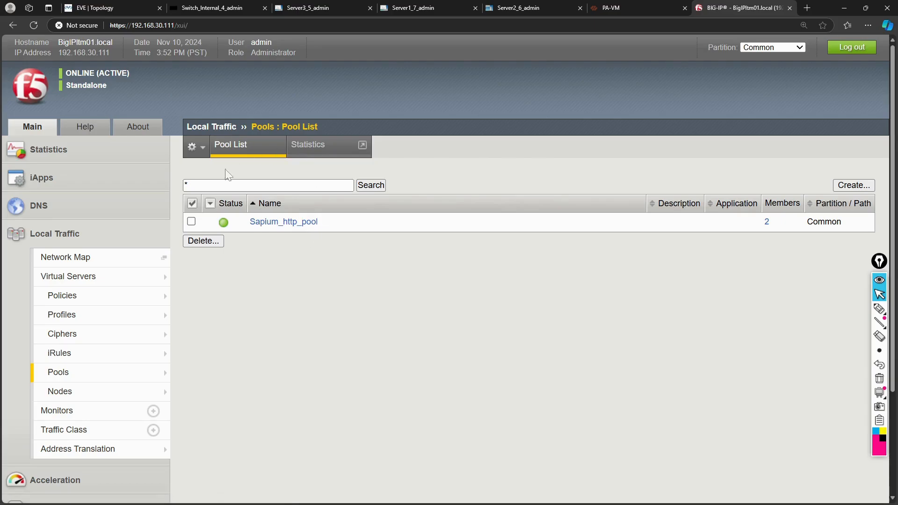
{"action": "mouse_move", "coordinate": [96, 280]}
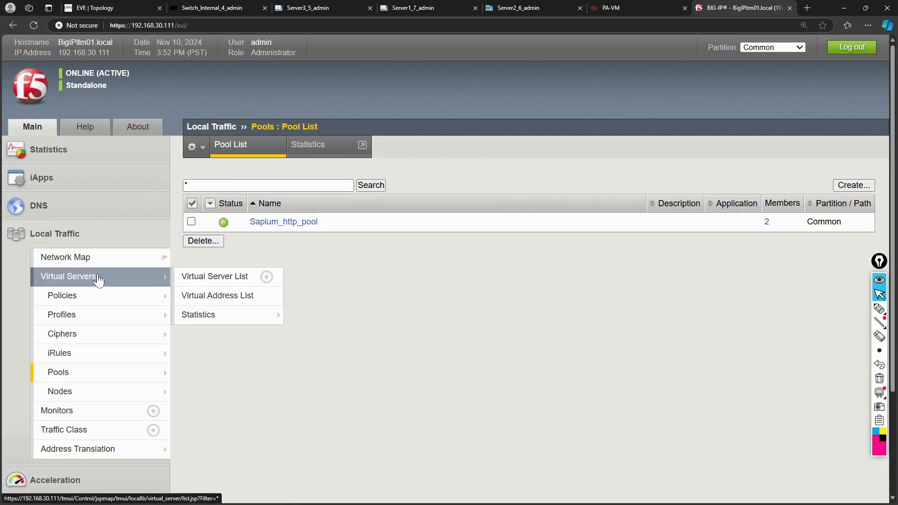
{"action": "left_click", "coordinate": [197, 281]}
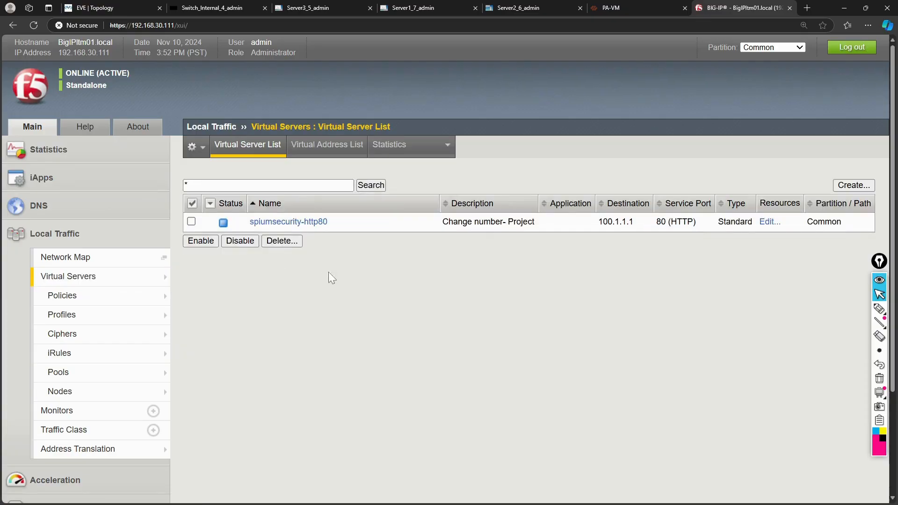
Assign Sapium_http_pool as the default pool of the virtual server spiumsecurity-http80 and apply the update
{"action": "left_click", "coordinate": [290, 222]}
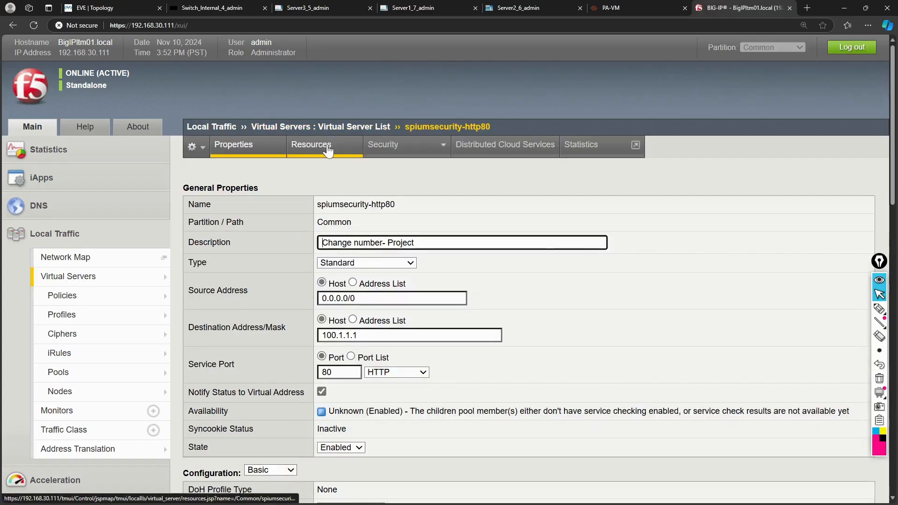
{"action": "left_click", "coordinate": [328, 150]}
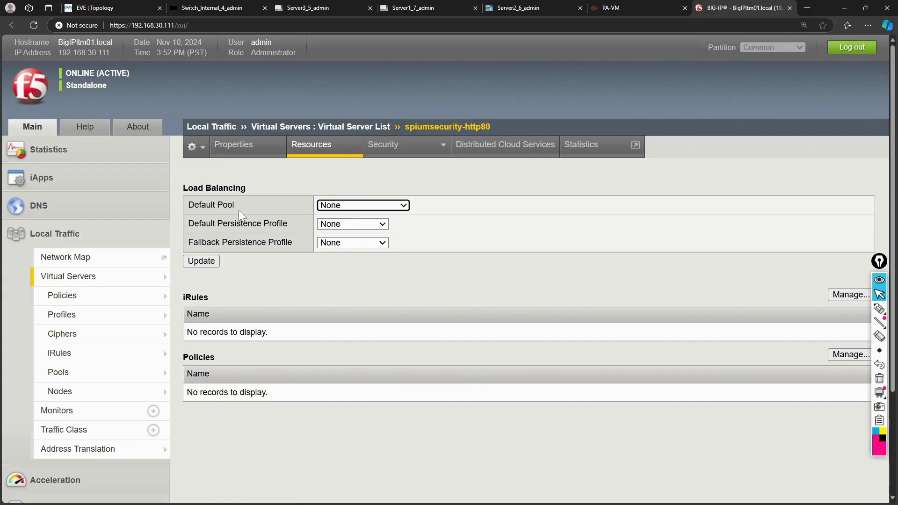
{"action": "left_click", "coordinate": [346, 207]}
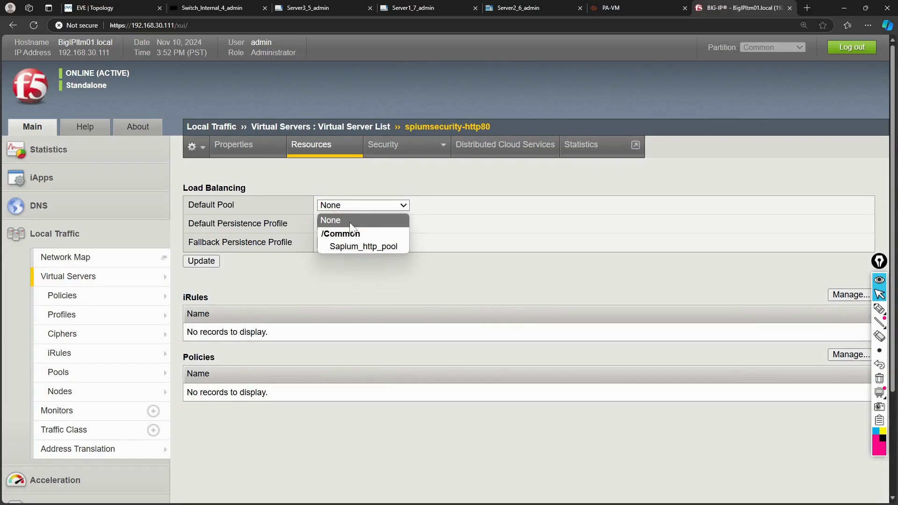
{"action": "left_click", "coordinate": [353, 247]}
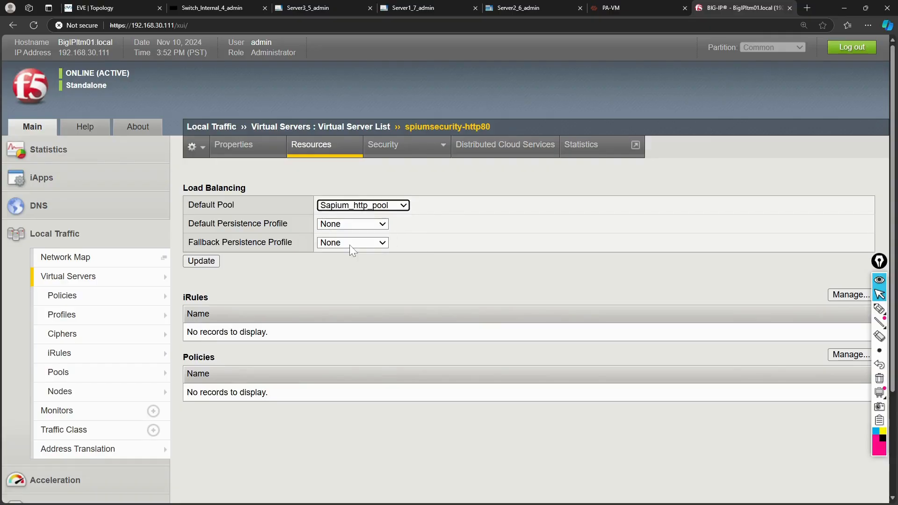
{"action": "left_click", "coordinate": [377, 296]}
{"action": "left_click", "coordinate": [213, 264]}
Open Sapium_http_pool from the pool list and review its availability, load balancing method and member statuses
{"action": "mouse_move", "coordinate": [125, 9]}
{"action": "mouse_move", "coordinate": [70, 279]}
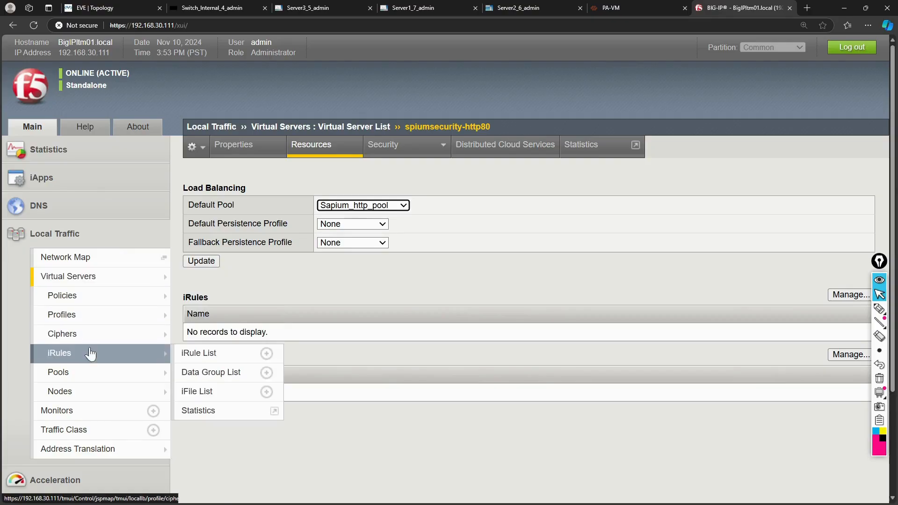
{"action": "mouse_move", "coordinate": [82, 376]}
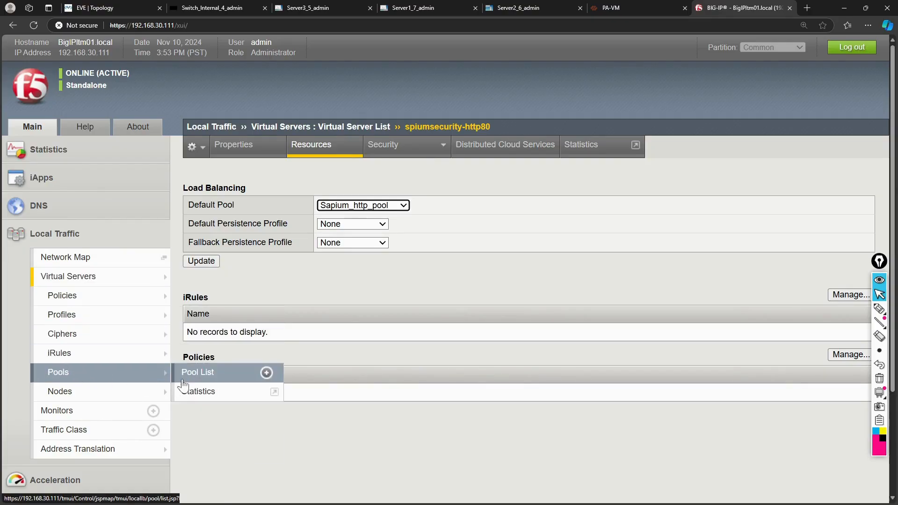
{"action": "left_click", "coordinate": [198, 378]}
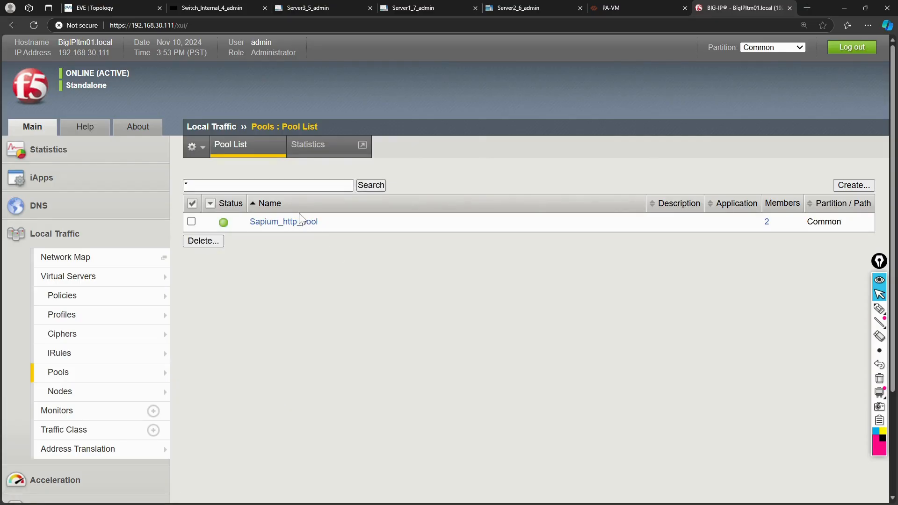
{"action": "left_click", "coordinate": [284, 221]}
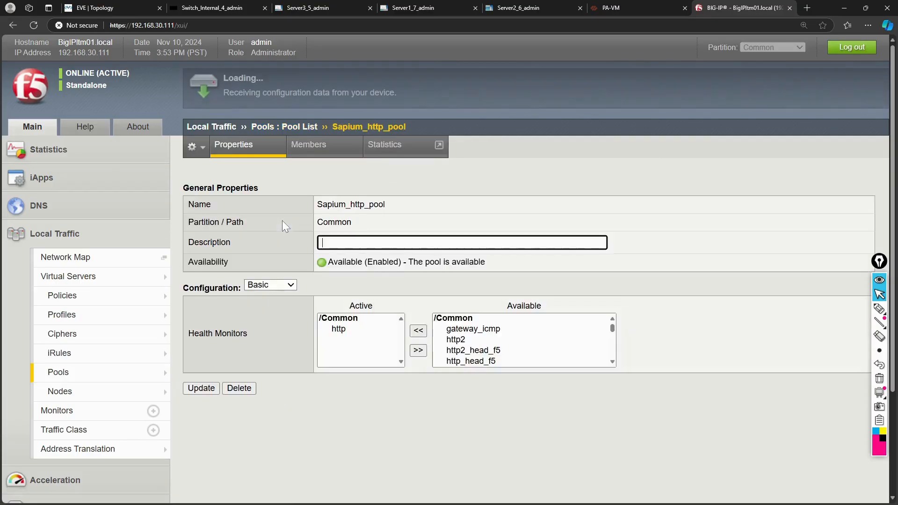
{"action": "left_click", "coordinate": [322, 163]}
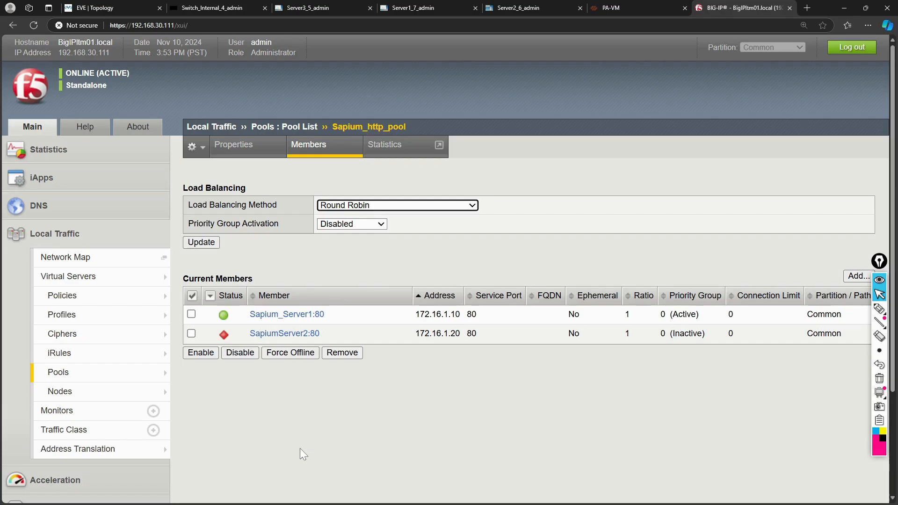
Switch to the EVE topology and start the Switch node in the Internet zone
{"action": "left_click", "coordinate": [122, 7]}
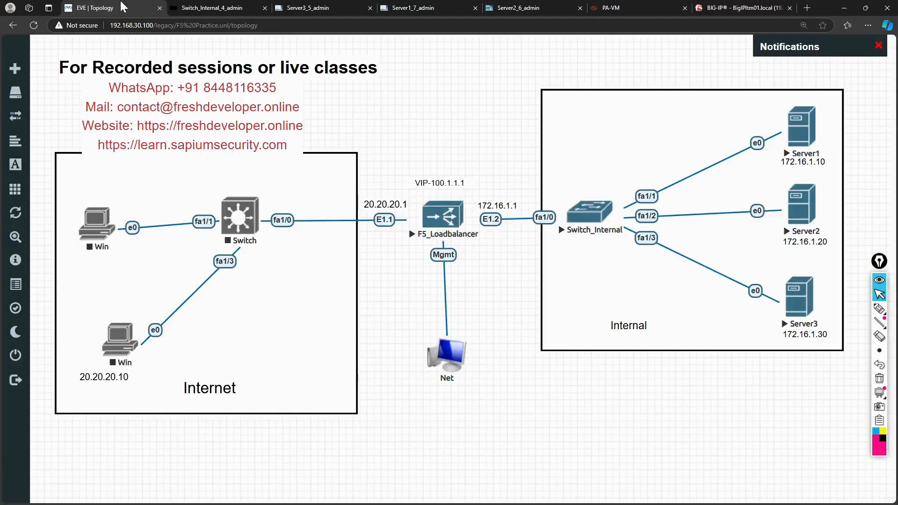
{"action": "right_click", "coordinate": [246, 229]}
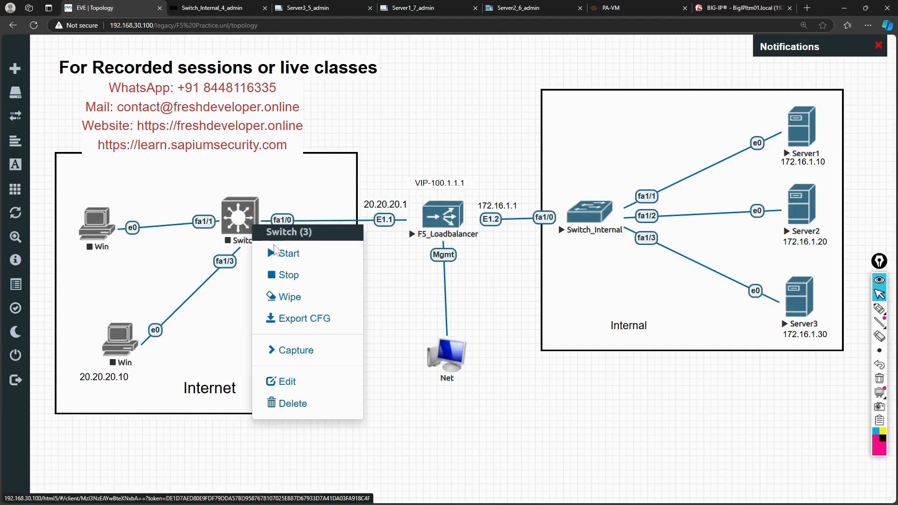
{"action": "left_click", "coordinate": [280, 253]}
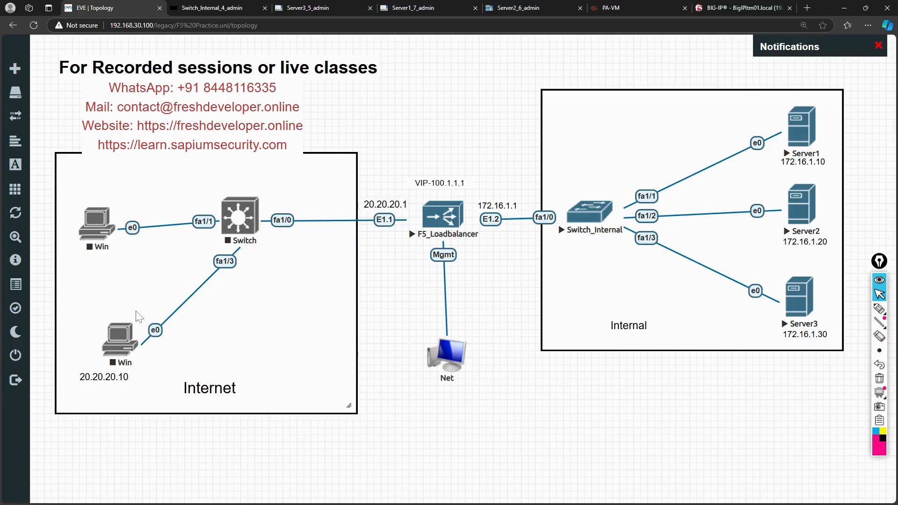